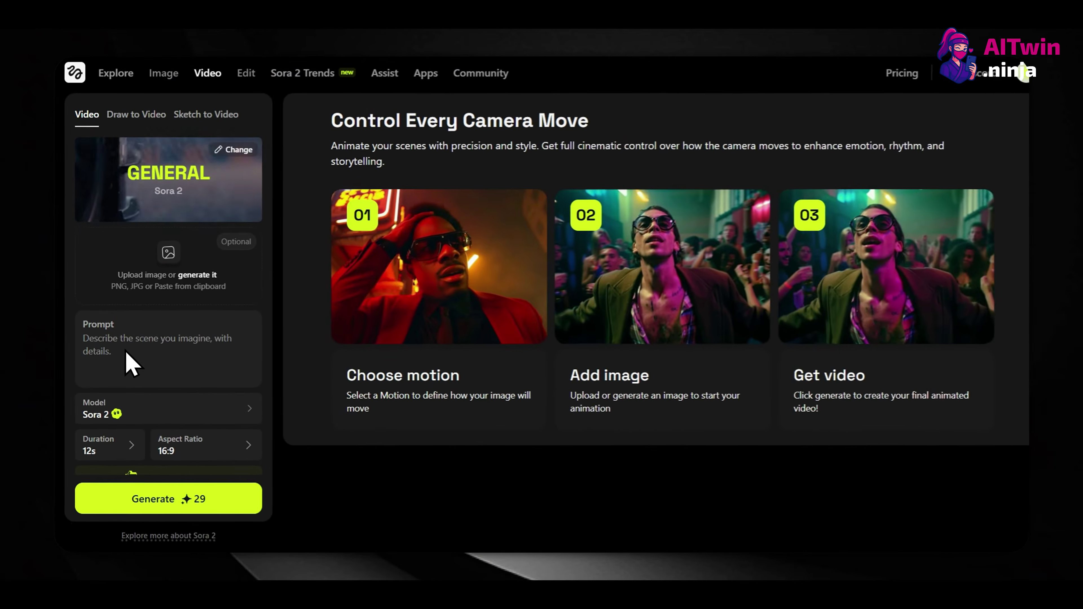
Choose the Sora 2 Pro model and a 12s duration for the video
{"action": "scroll", "coordinate": [163, 363], "scroll_direction": "down", "scroll_amount": 1}
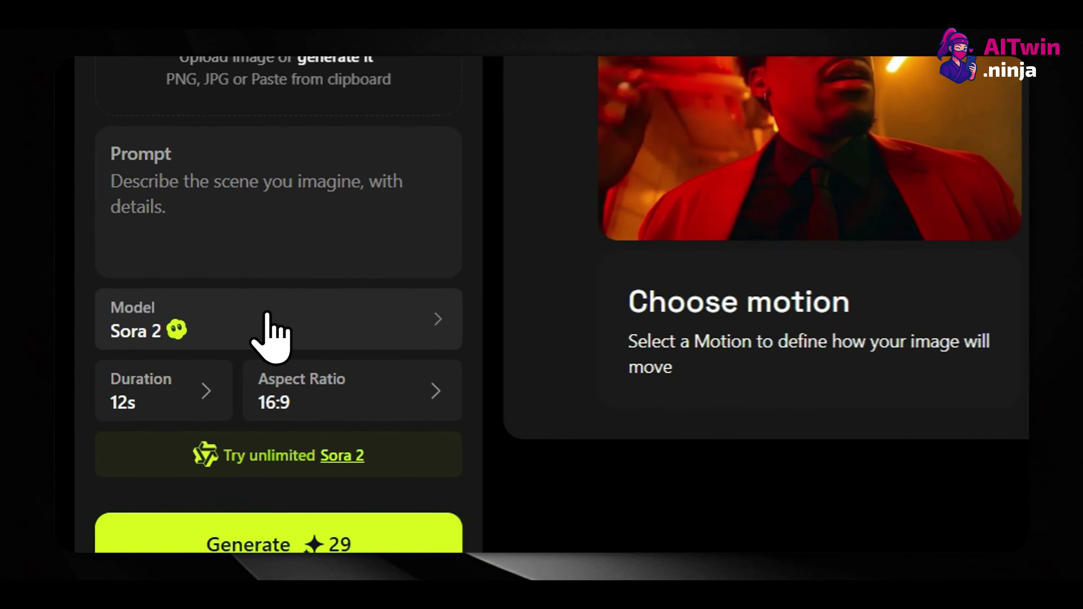
{"action": "left_click", "coordinate": [164, 382]}
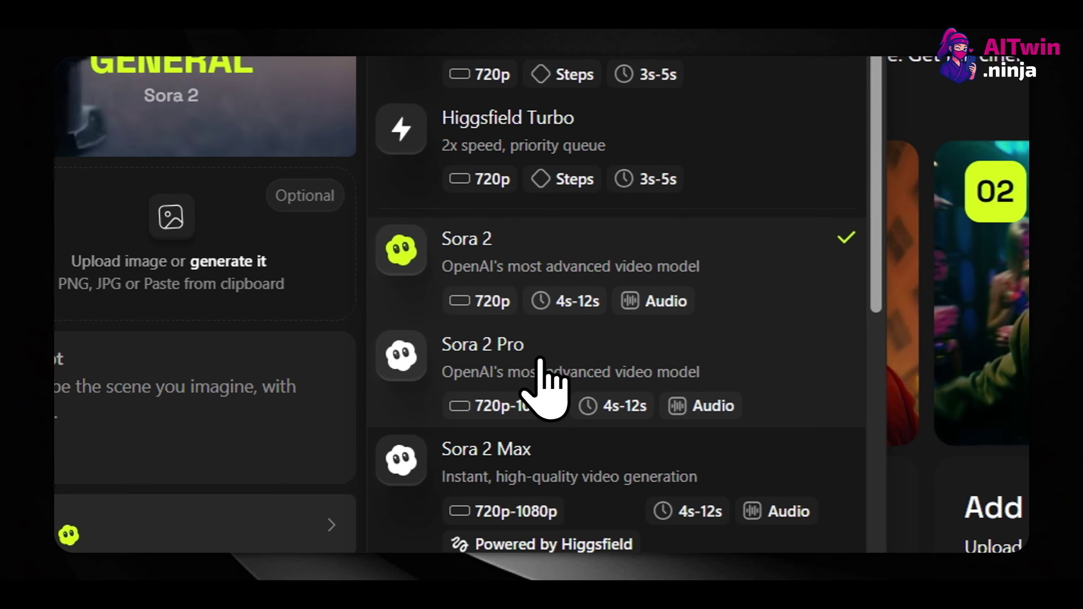
{"action": "left_click", "coordinate": [539, 361]}
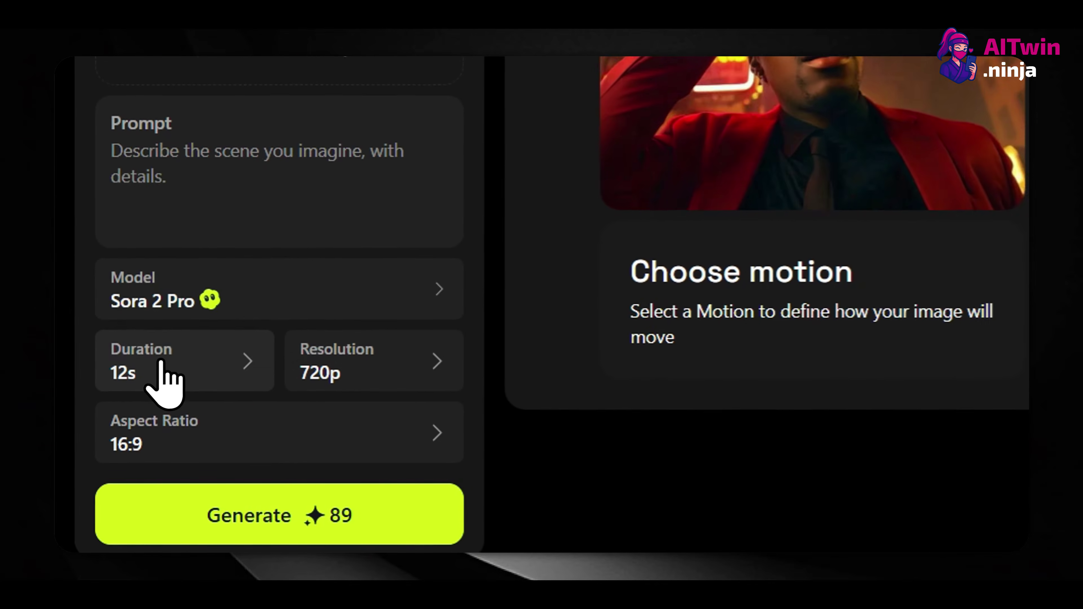
{"action": "left_click", "coordinate": [156, 367]}
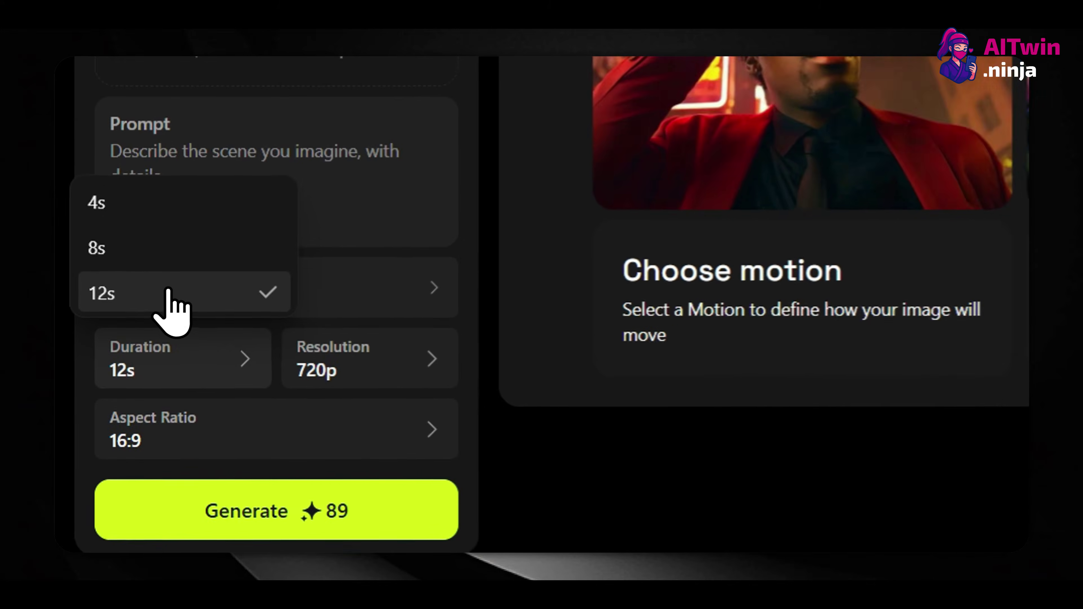
{"action": "left_click", "coordinate": [105, 381]}
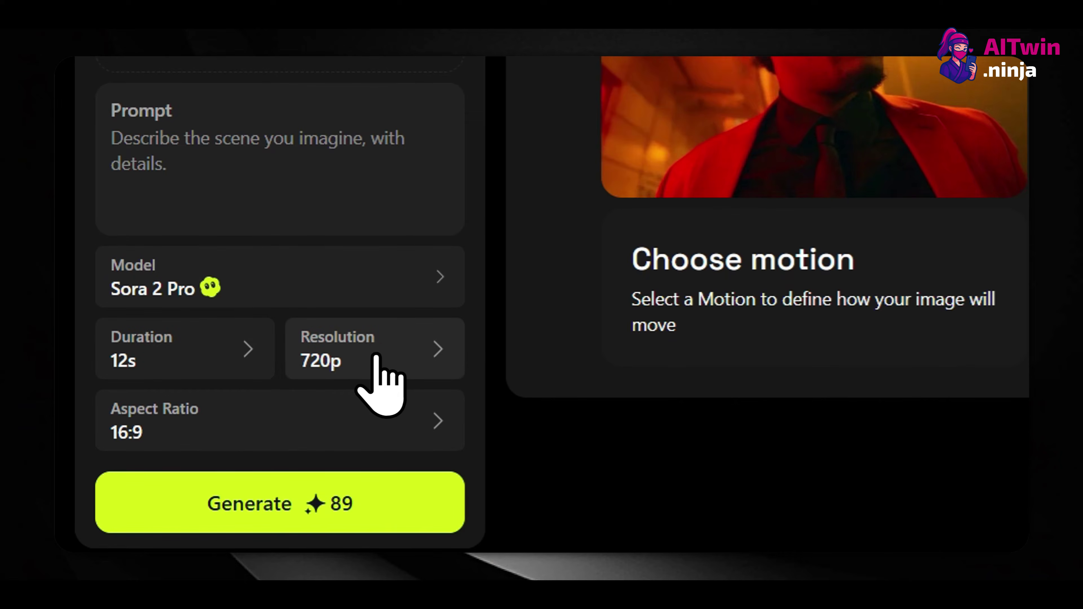
Set the video resolution to 1080p and the aspect ratio to 9:16
{"action": "left_click", "coordinate": [357, 353]}
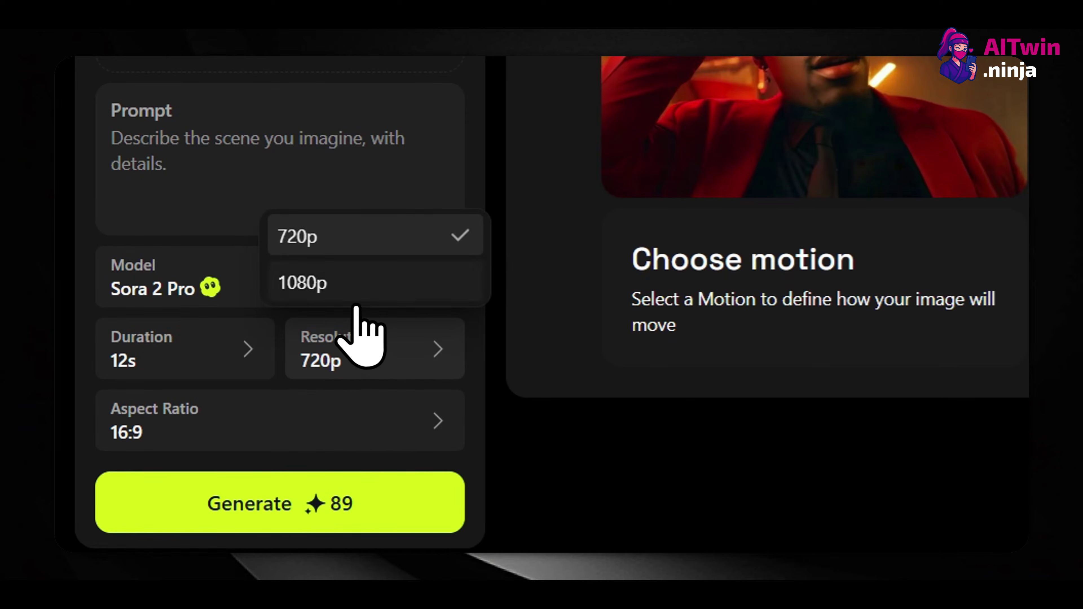
{"action": "left_click", "coordinate": [353, 281]}
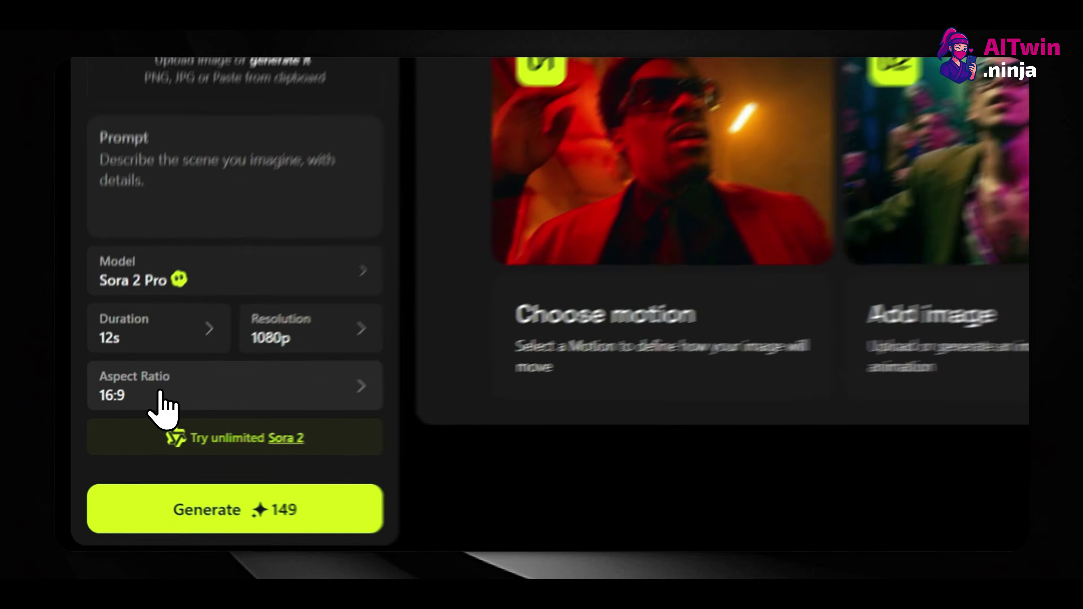
{"action": "left_click", "coordinate": [119, 423]}
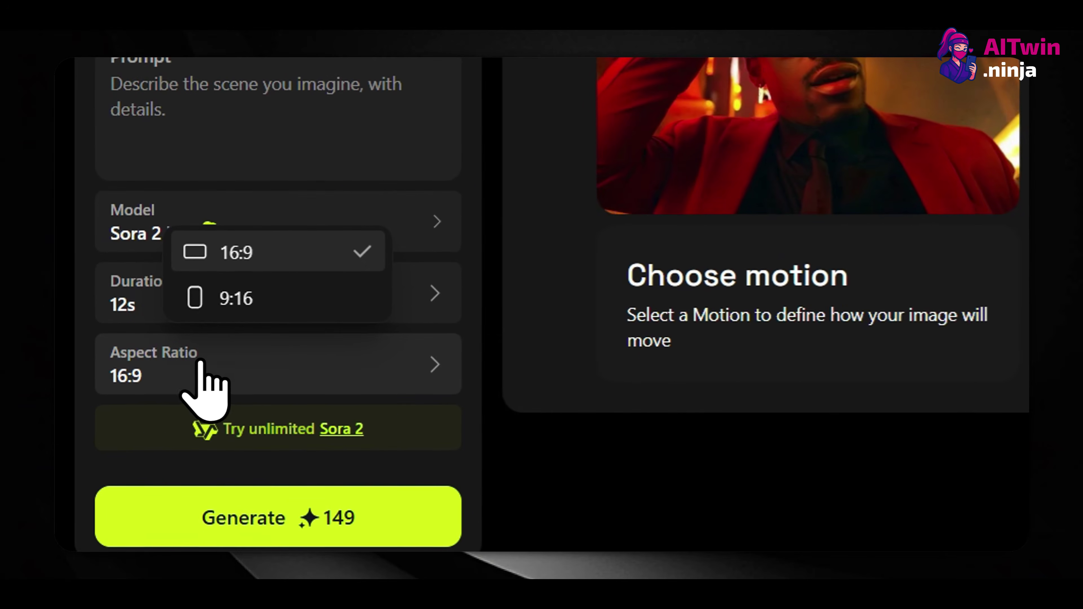
{"action": "left_click", "coordinate": [268, 302]}
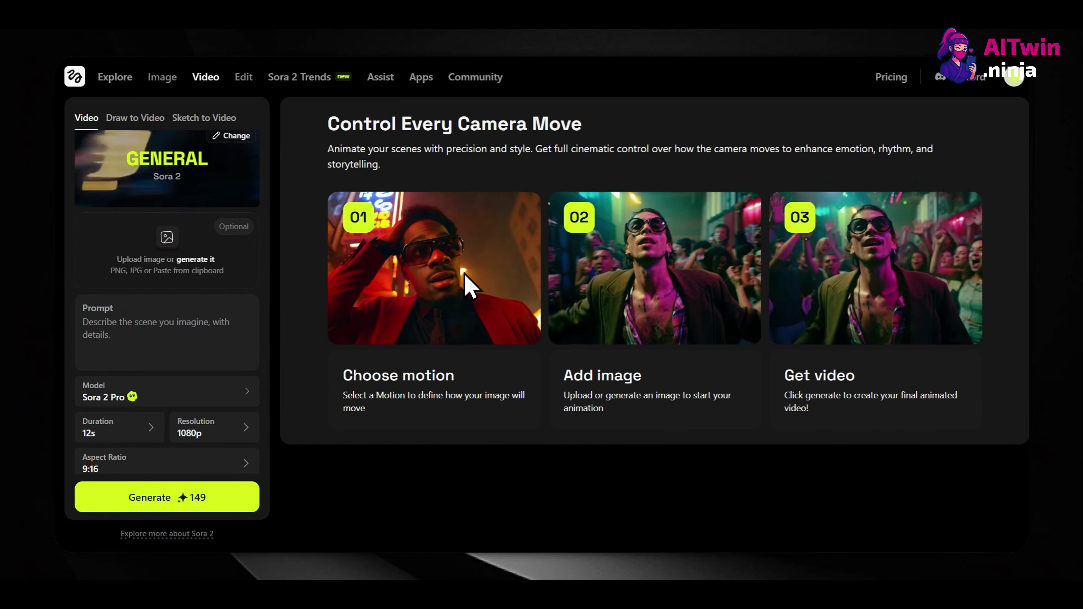
Open Create Image and enter a professional portrait prompt: girl in her early 20's, auburn wavy hair, hazel eyes, soft smile, casual beige sweater, neutral background, photorealistic
{"action": "mouse_move", "coordinate": [164, 79]}
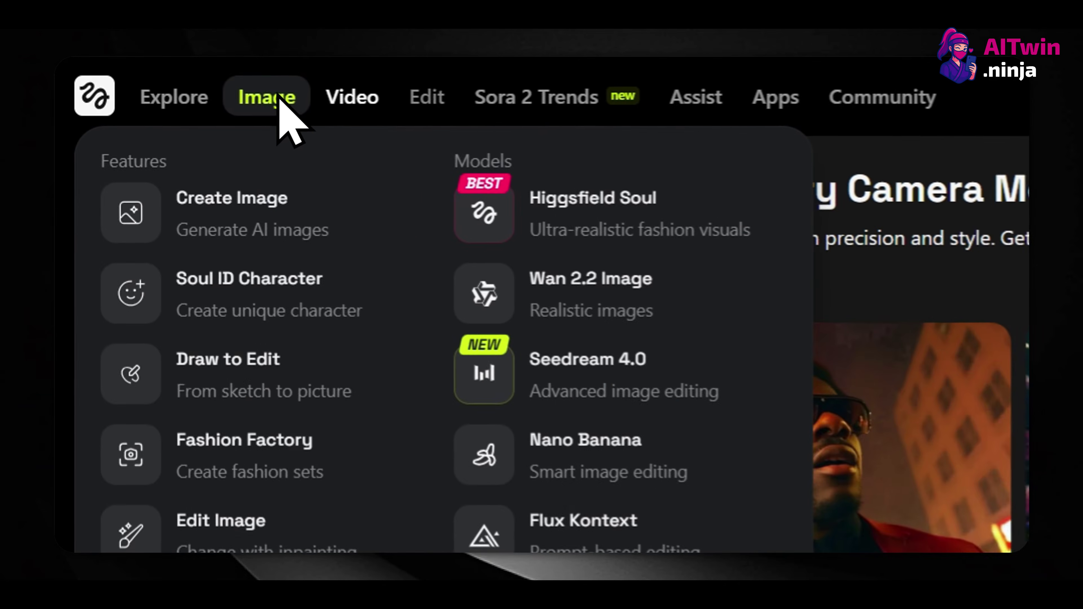
{"action": "left_click", "coordinate": [226, 211]}
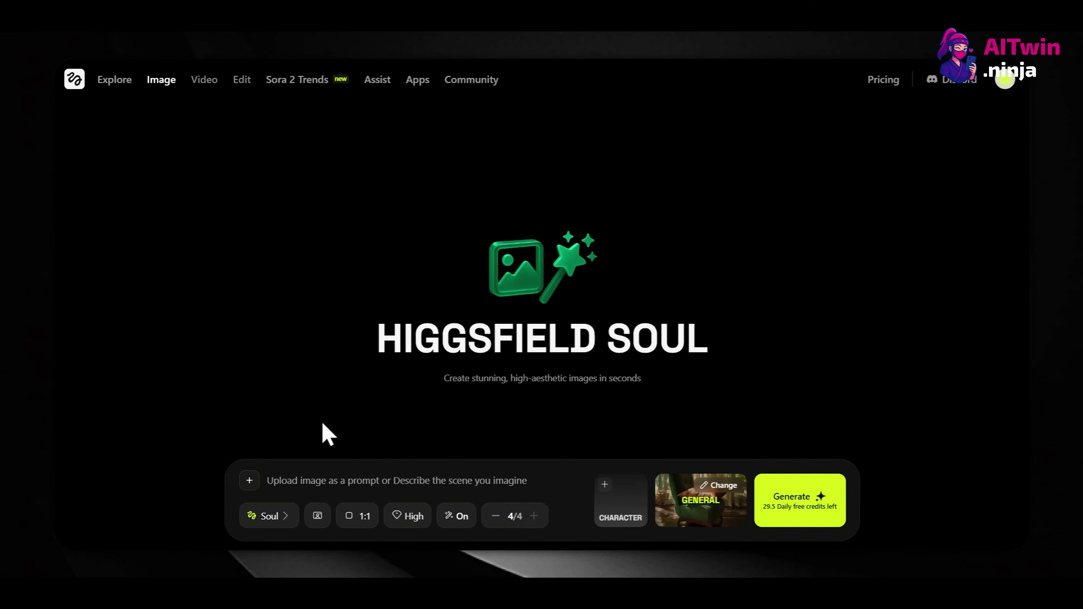
{"action": "left_click", "coordinate": [309, 494]}
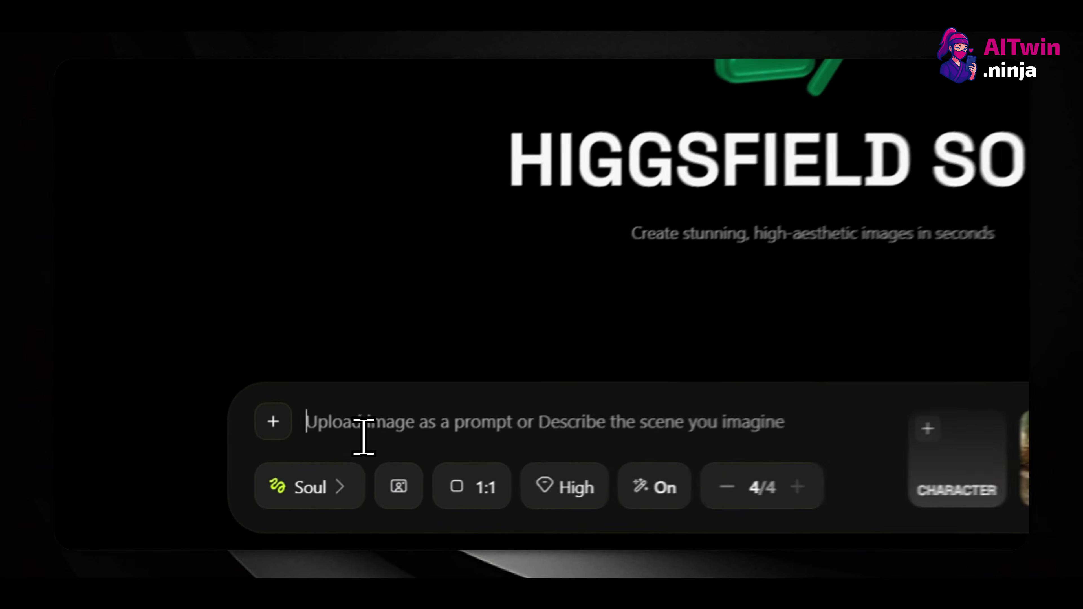
{"action": "type", "text": "Professional portrait photograph, girl in her early 20's shoulder-length auburn hair with natural waves, hazel eyes, soft smile, wearing casual beige sweater, neutral background, soft natural lighting, high detail, photorealistic."}
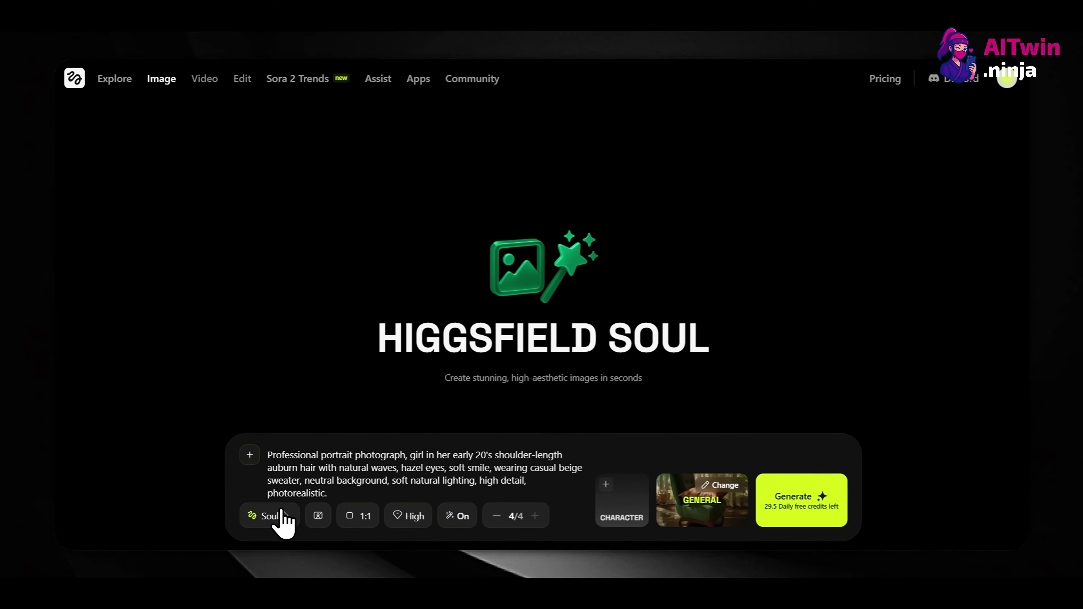
Generate four portraits with the Soul model at a 1:1 aspect ratio
{"action": "left_click", "coordinate": [304, 513]}
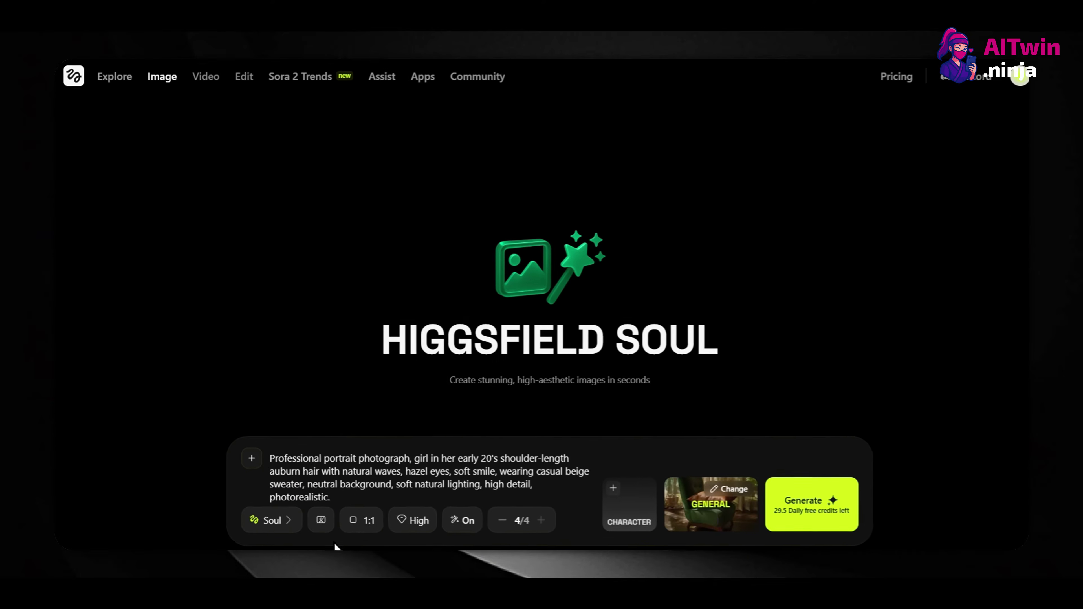
{"action": "left_click", "coordinate": [360, 516]}
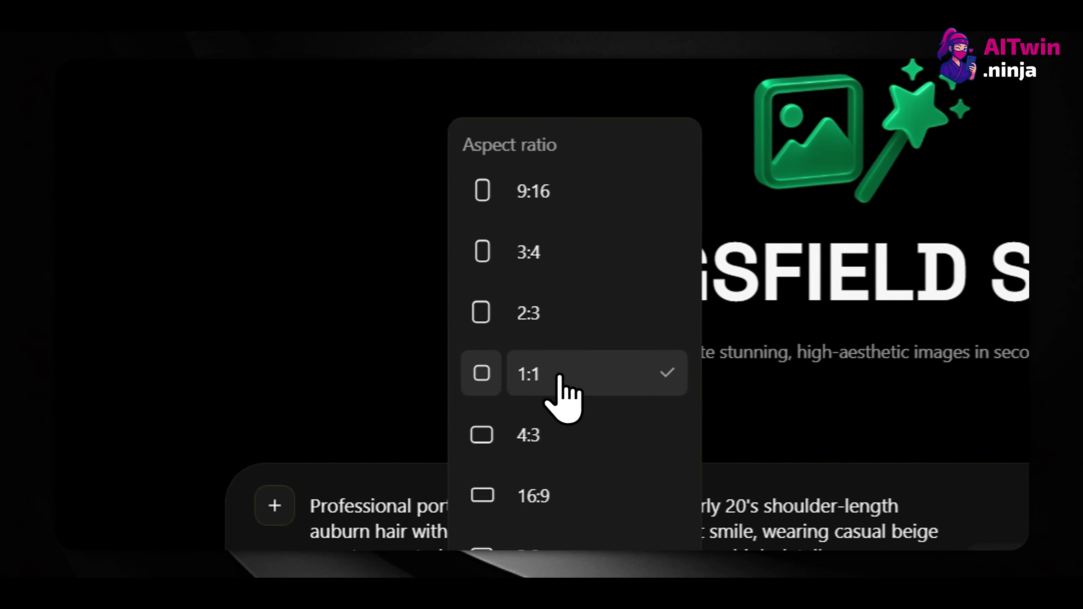
{"action": "left_click", "coordinate": [559, 376]}
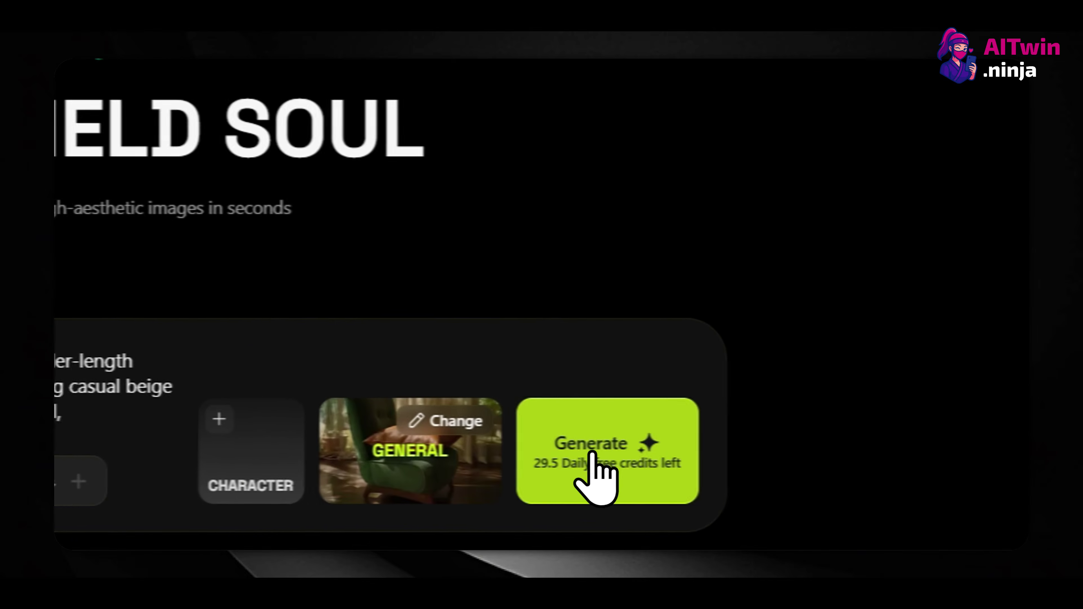
{"action": "left_click", "coordinate": [593, 453]}
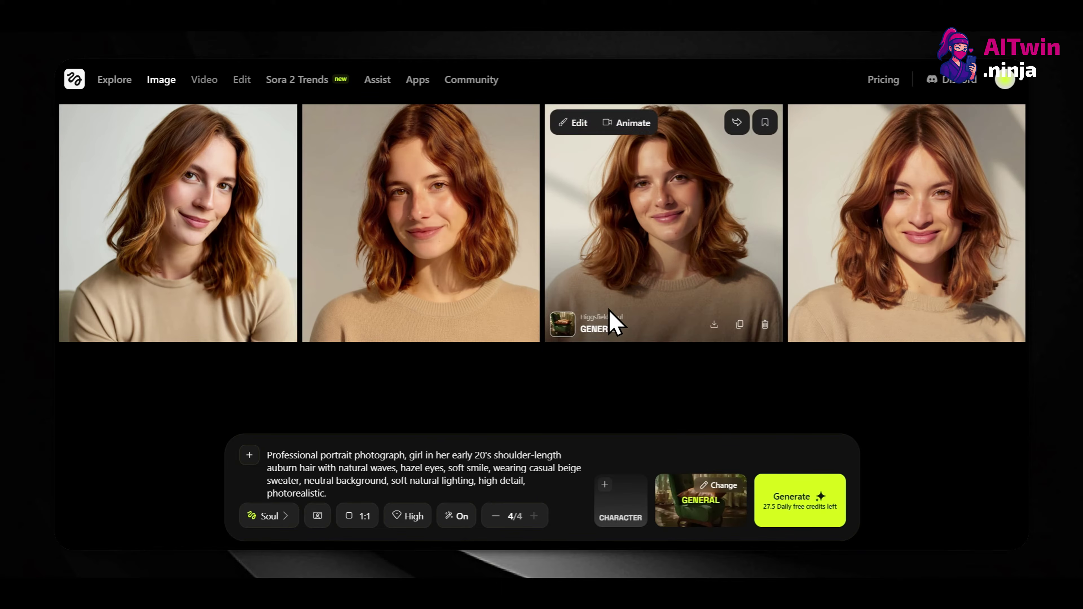
Download the third generated portrait and open it in the enlarged view
{"action": "left_click", "coordinate": [713, 324]}
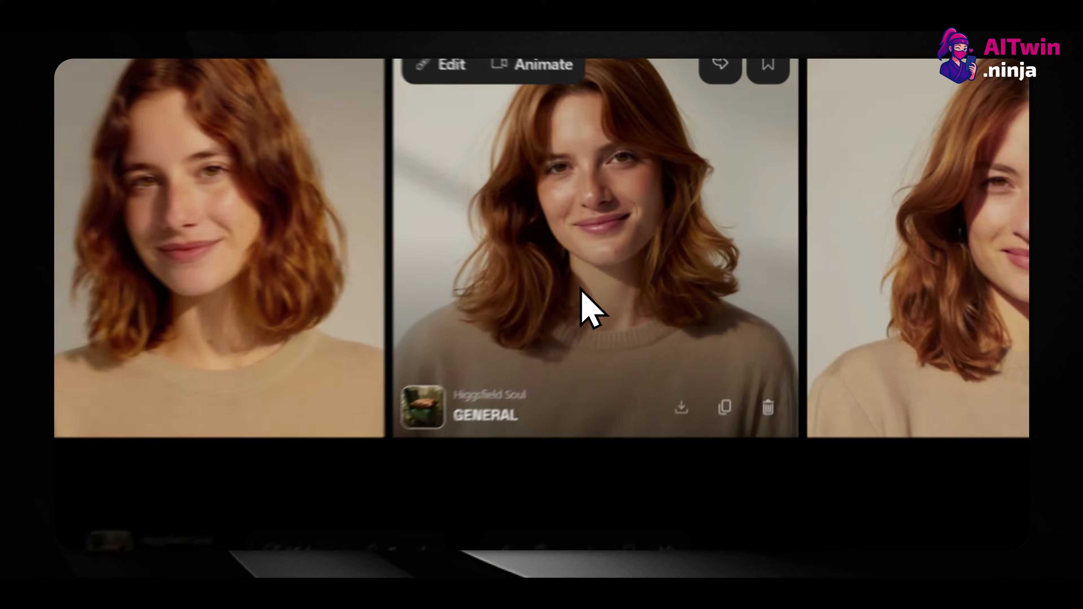
{"action": "left_click", "coordinate": [652, 265]}
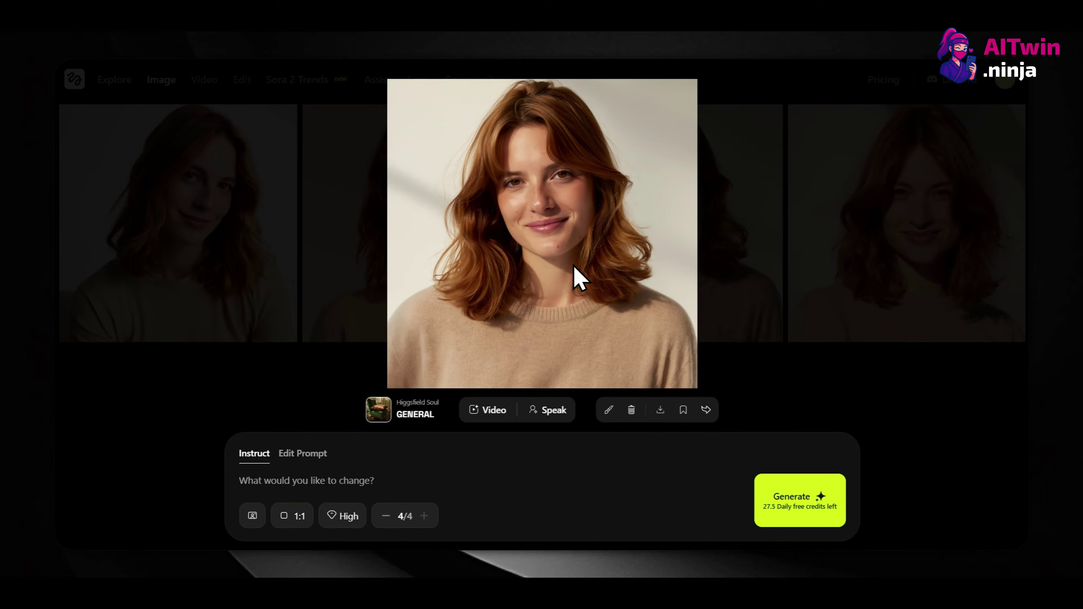
{"action": "left_click", "coordinate": [749, 352]}
Switch to a blank text document, paste the portrait prompt into it, and return to close the enlarged portrait
{"action": "scroll", "coordinate": [623, 326], "scroll_direction": "down", "scroll_amount": 5}
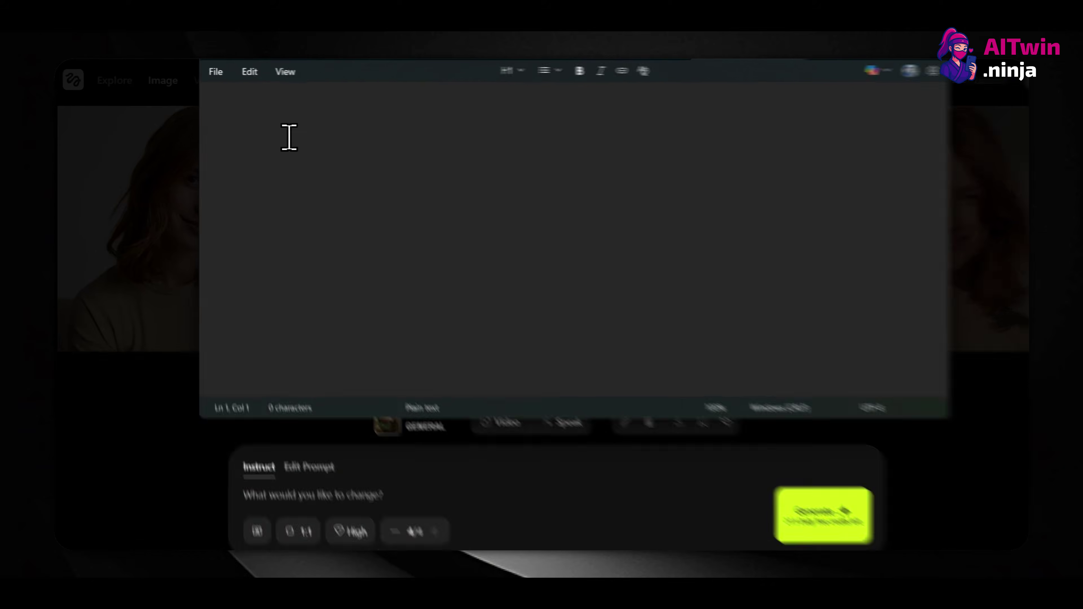
{"action": "key", "text": "ctrl+v"}
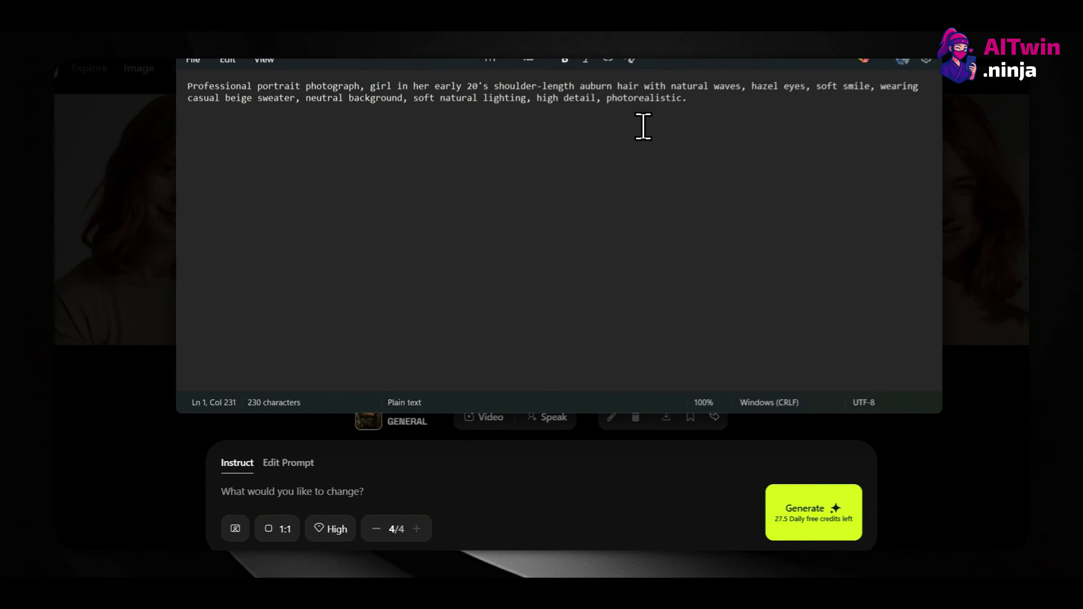
{"action": "left_click", "coordinate": [846, 53]}
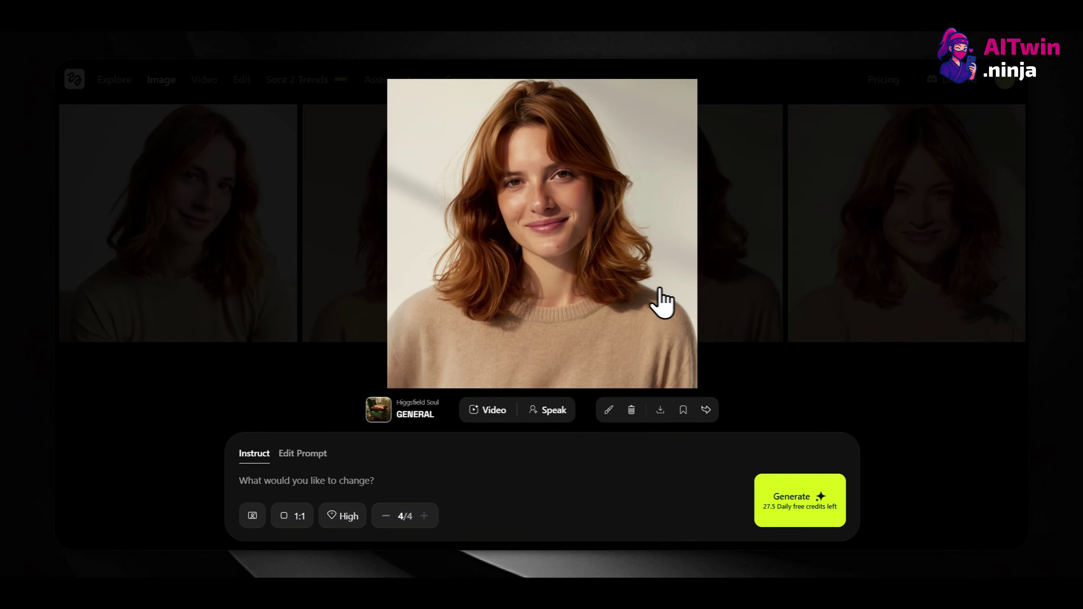
{"action": "left_click", "coordinate": [751, 355]}
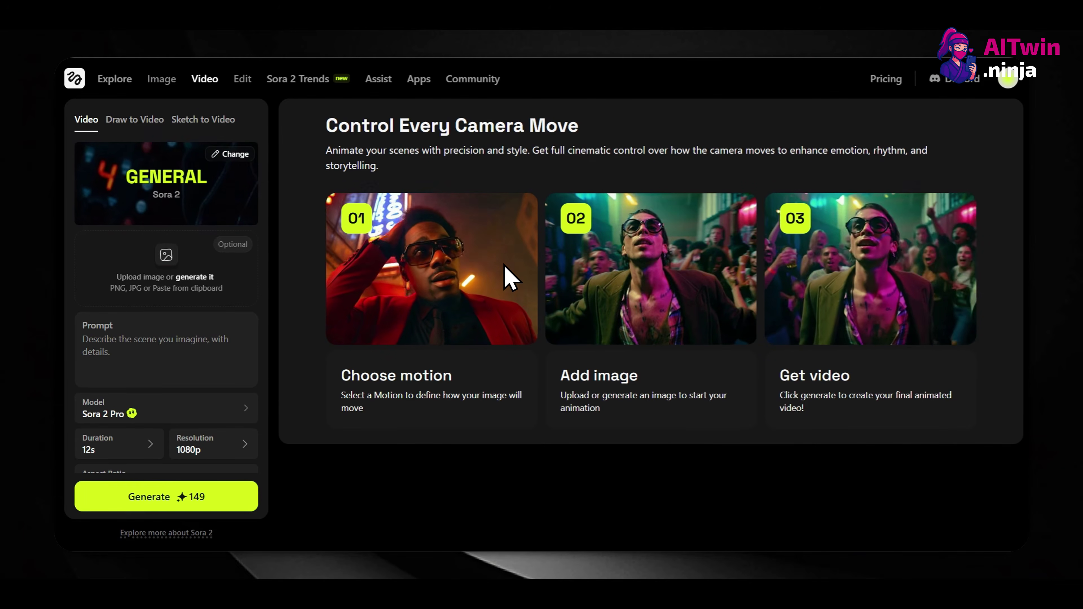
Keep Sora 2 Pro as the video model and start the prompt with a mid twenties girl, auburn hair, hazel eyes, warm complexion and casual beige sweater
{"action": "left_click", "coordinate": [231, 417]}
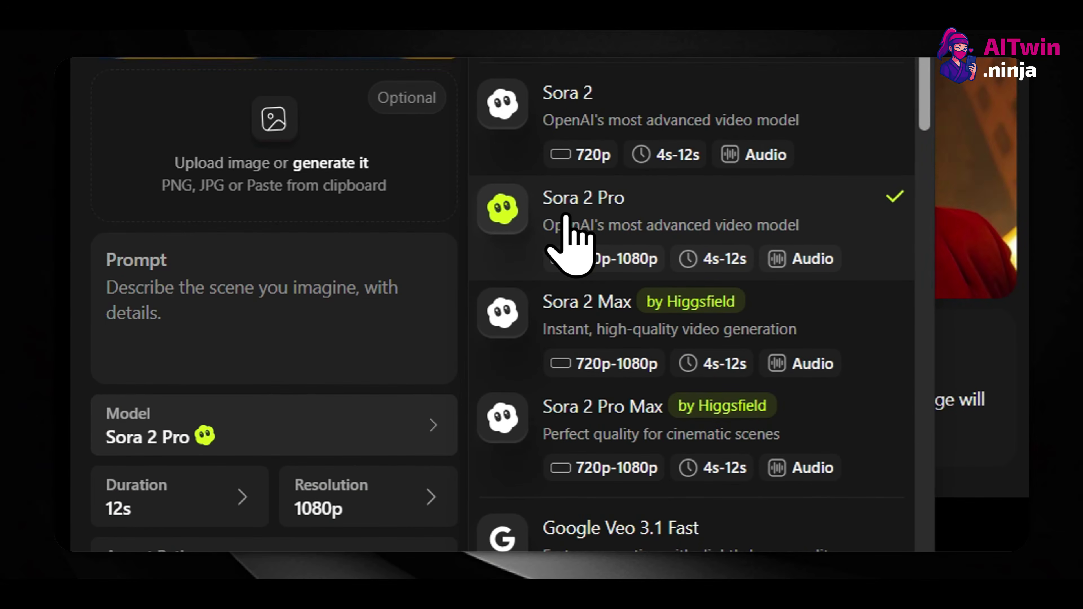
{"action": "left_click", "coordinate": [566, 216]}
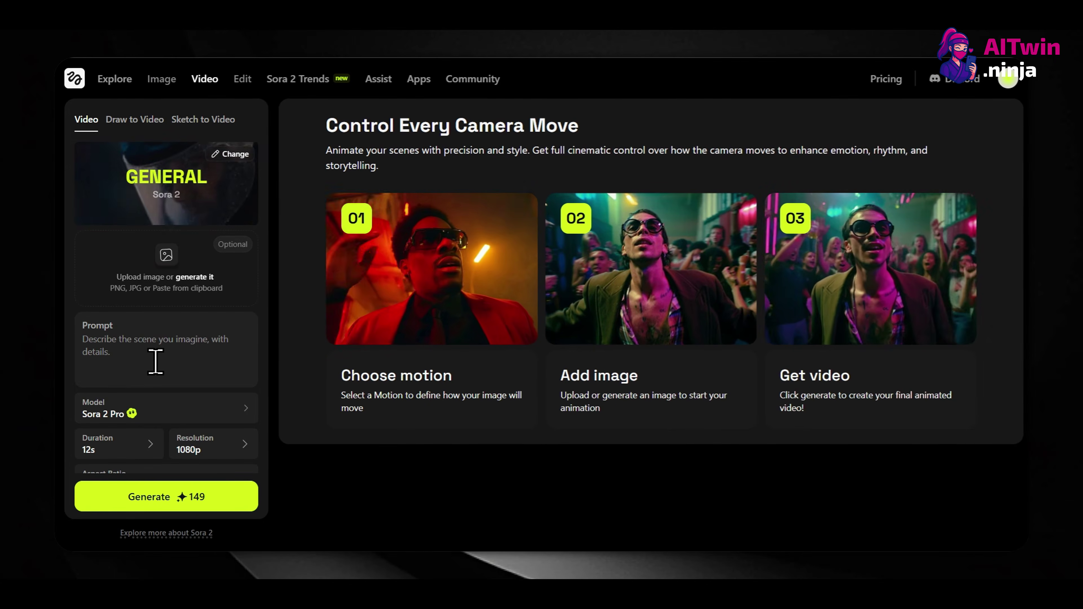
{"action": "left_click", "coordinate": [145, 363]}
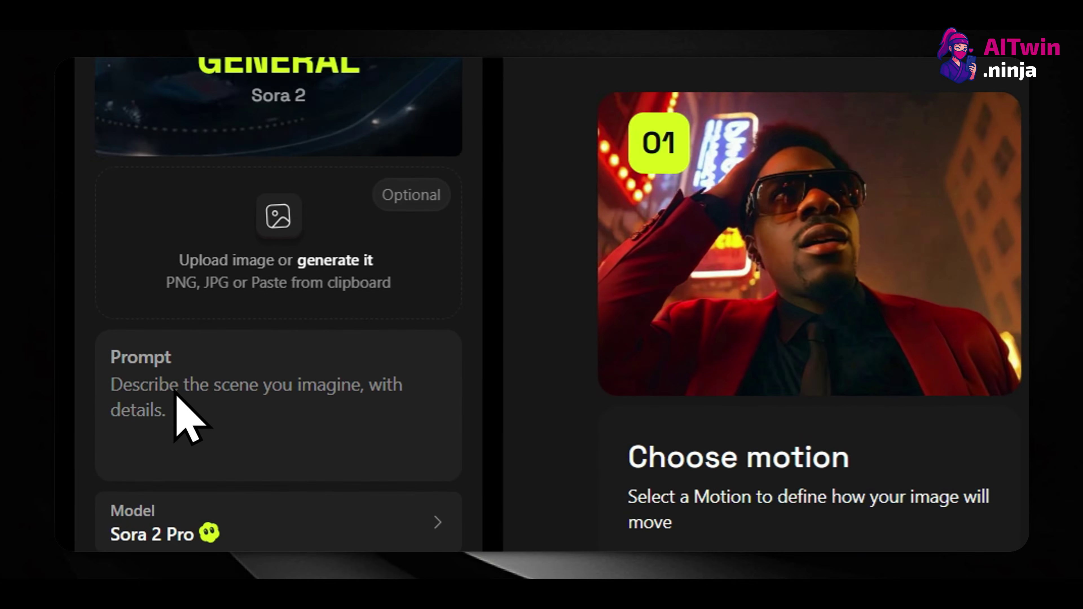
{"action": "type", "text": "Girl, mid twenties, shouler length auburn"}
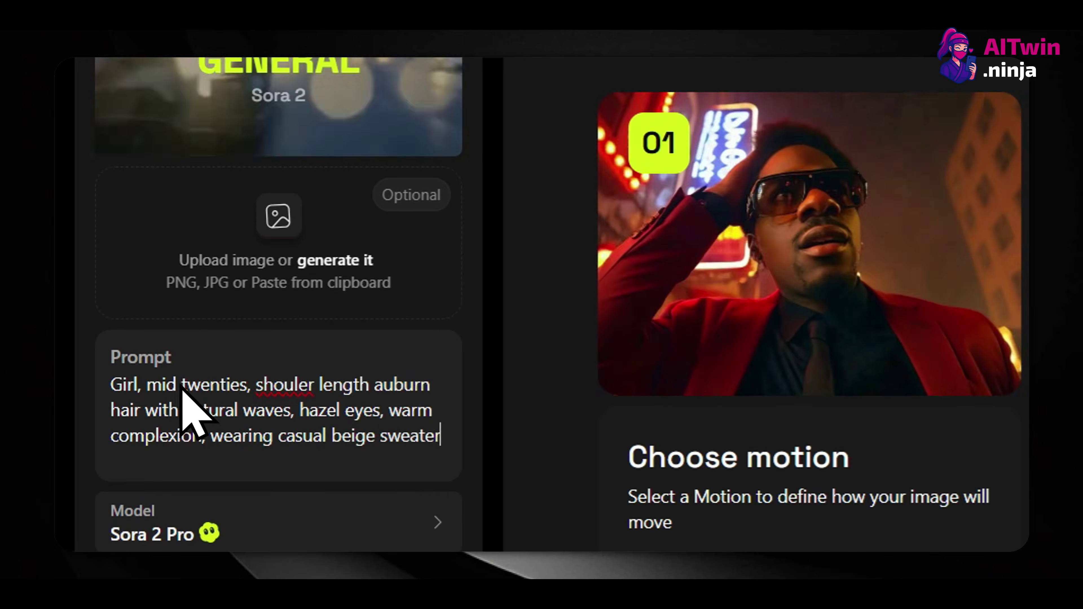
Extend the video prompt with an outdoors cafe scene: morning coffee, smiling while checking phone, golden sunlight through tree leaves, dappled shadows, relaxed weekend atmosphere
{"action": "type", "text": ", sitting at outdoors cafe table with morning coffee, natural smiling while checking phone, golden morning sunlight s"}
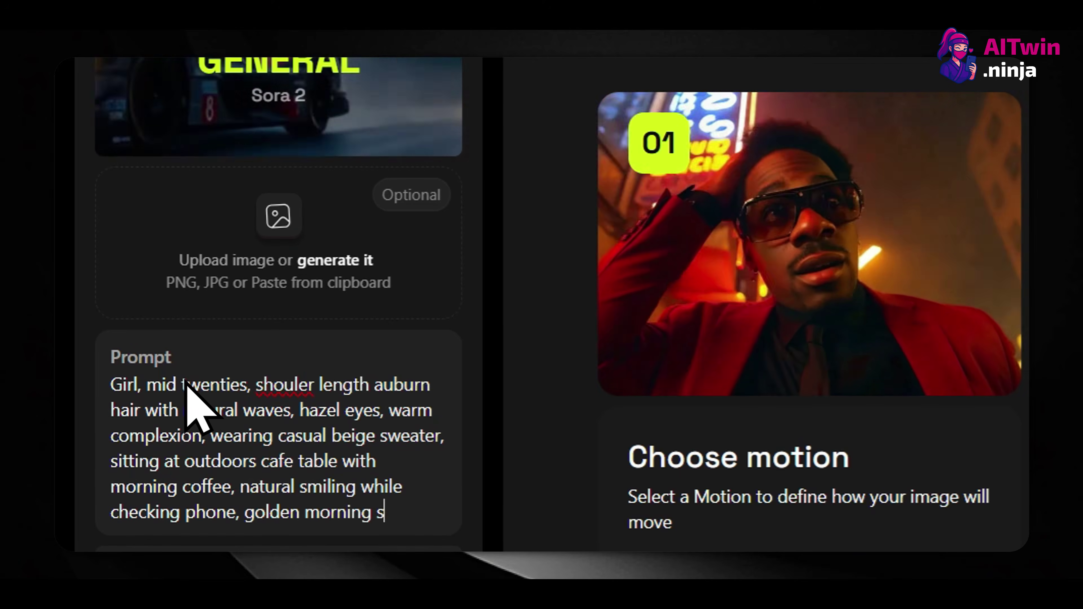
{"action": "scroll", "coordinate": [170, 395], "scroll_direction": "down", "scroll_amount": 3}
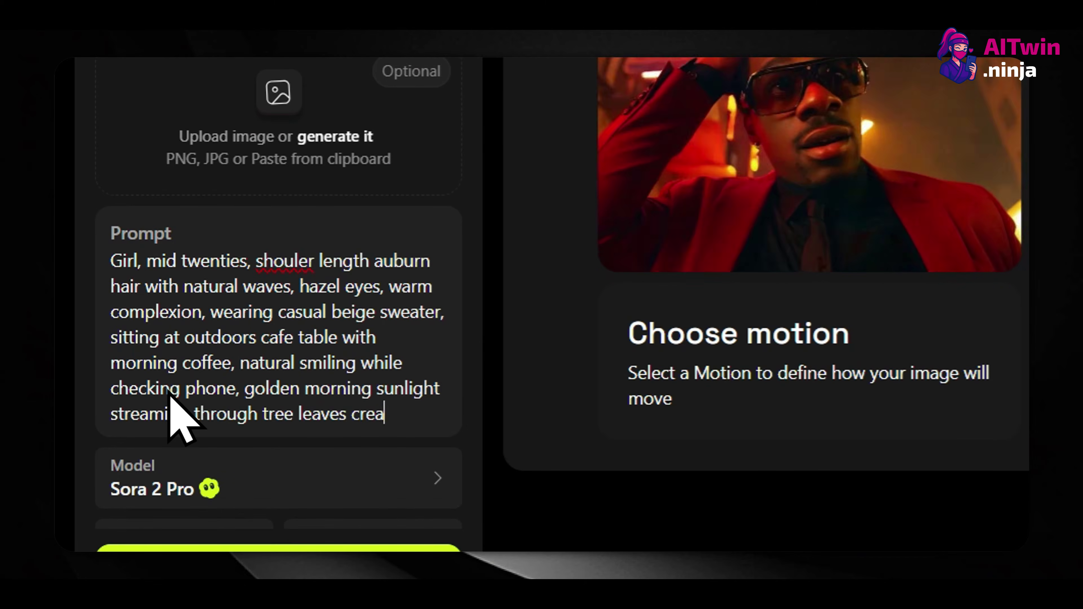
{"action": "type", "text": "ppled shadows on table, relaxe"}
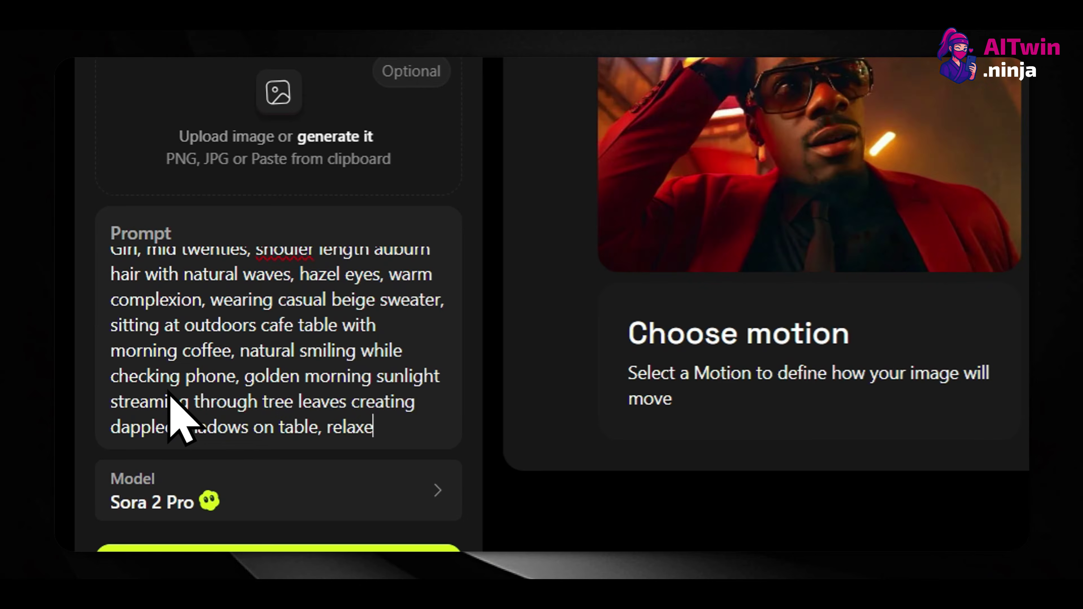
{"action": "type", "text": "d weekend atmosphere, medium"}
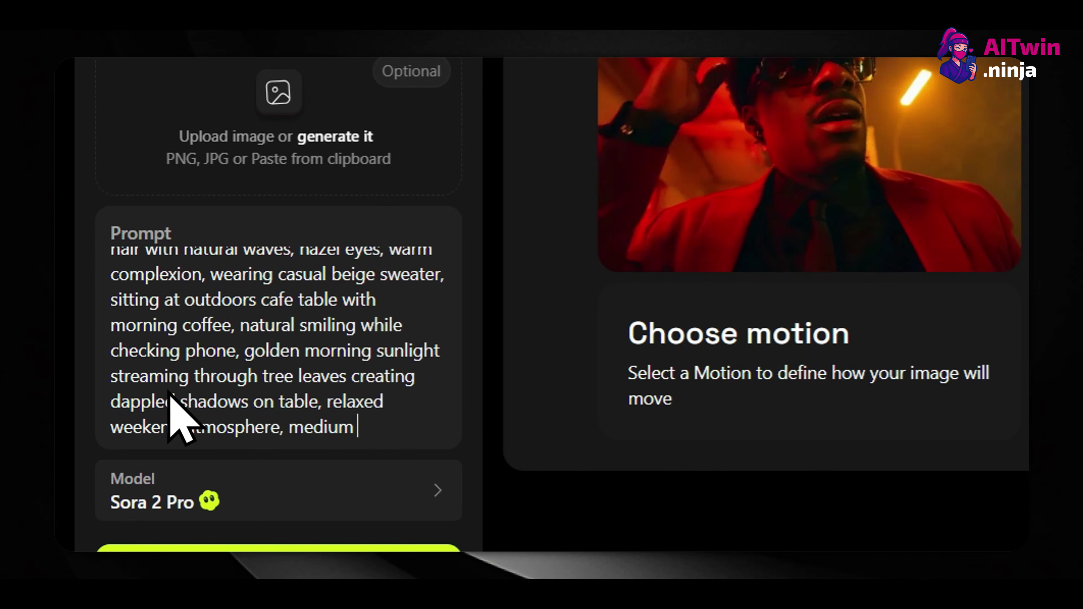
Complete the prompt with medium short from slightly elevated angle, camera slowly pushing in, shallow depth of field, blurred cafe background, warm cinematic color grading, photorealistic quality
{"action": "type", "text": "short from slightly elevated angle"}
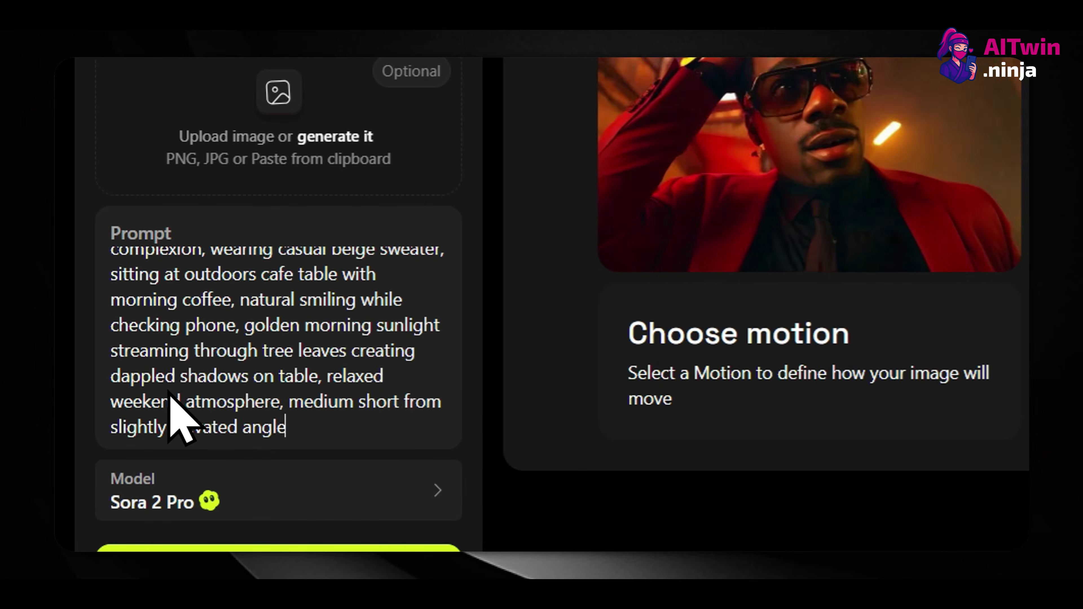
{"action": "type", "text": "y pushes towards"}
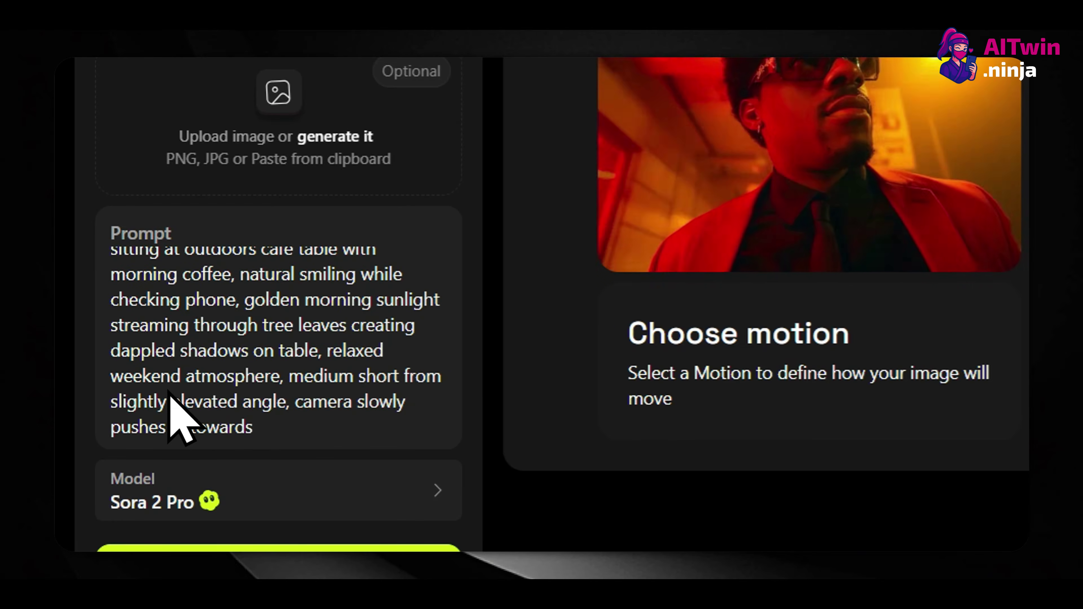
{"action": "type", "text": "w depth of field wi"}
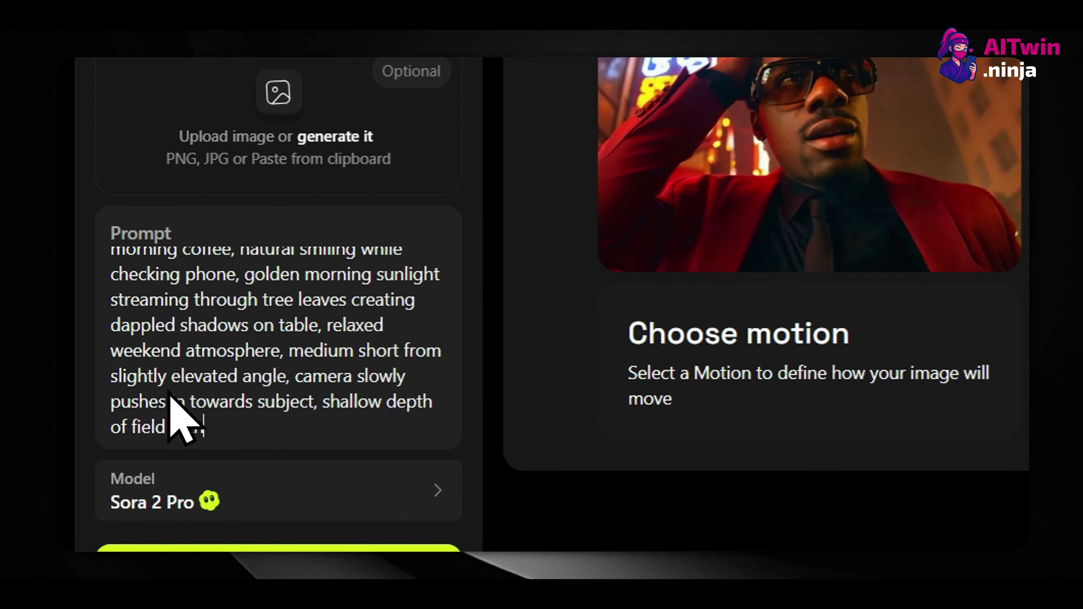
{"action": "type", "text": "matic color"}
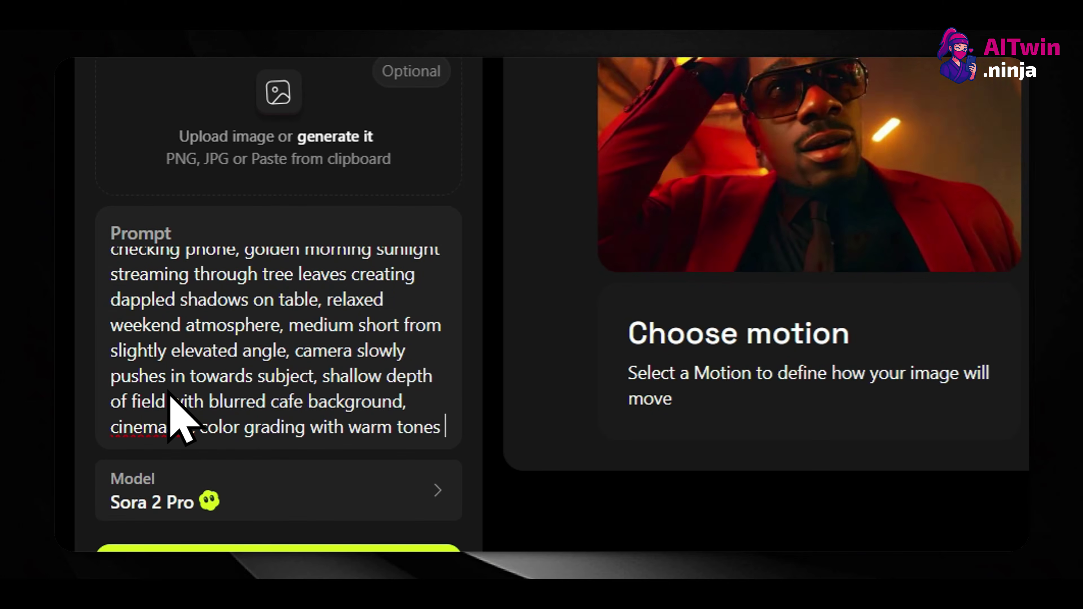
{"action": "type", "text": ", photorelastic quality."}
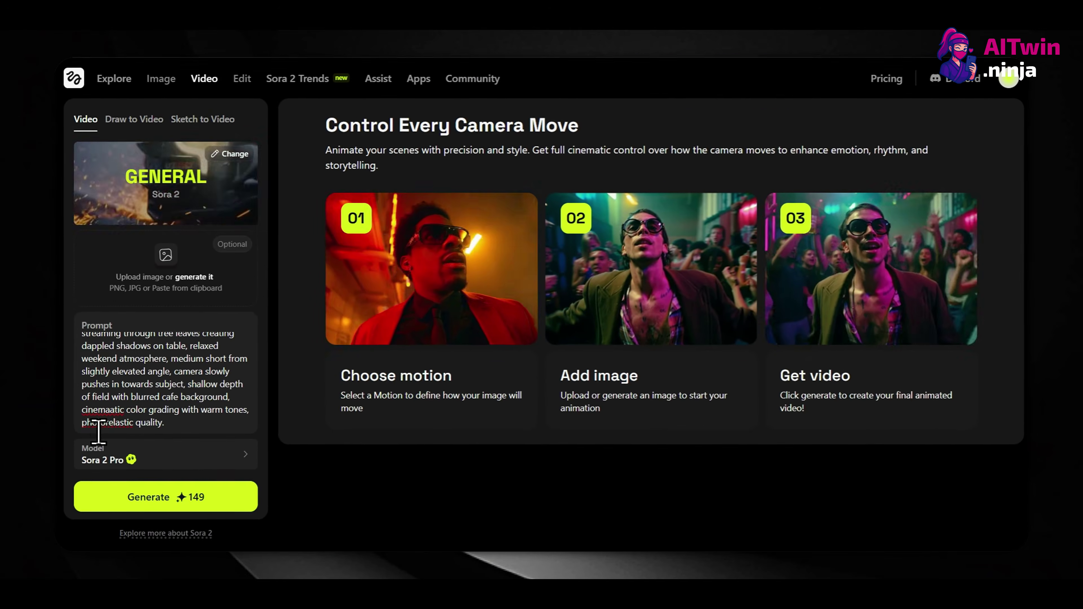
{"action": "scroll", "coordinate": [218, 346], "scroll_direction": "up", "scroll_amount": 5}
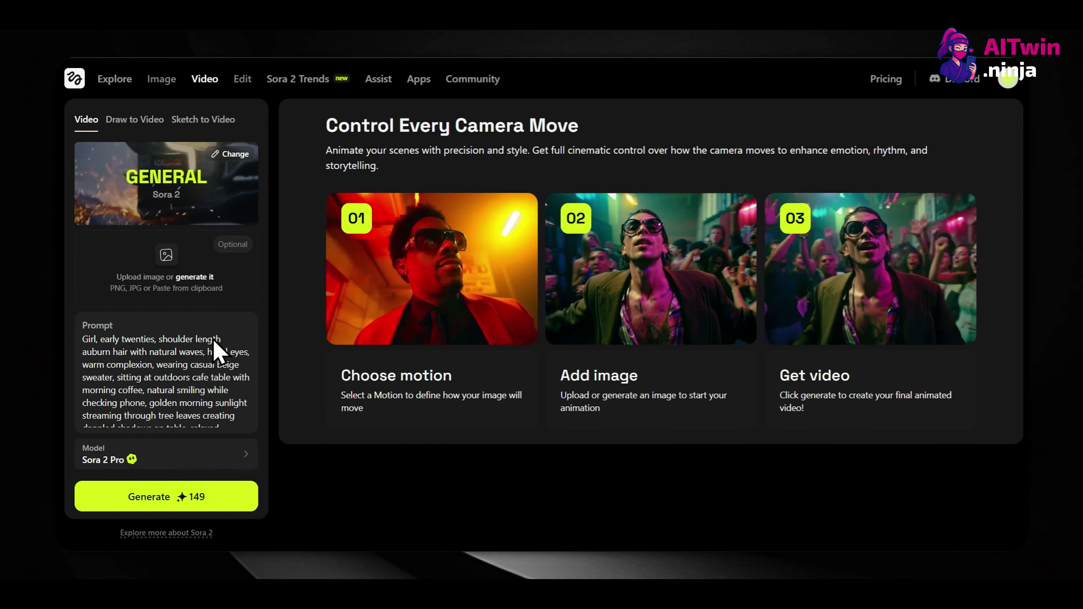
{"action": "scroll", "coordinate": [162, 359], "scroll_direction": "down", "scroll_amount": 5}
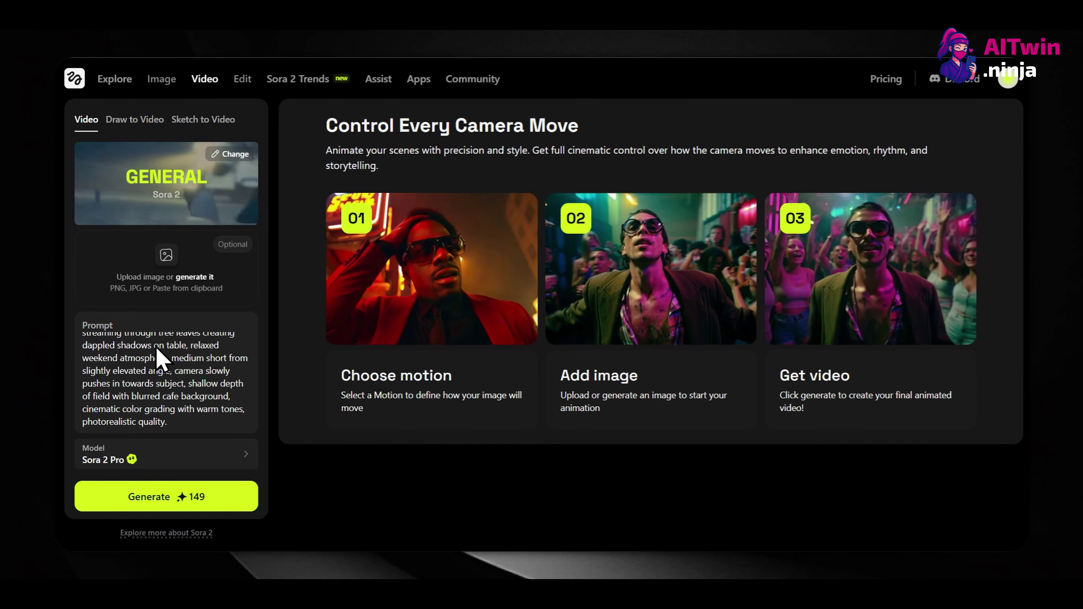
Keep the duration at 12s, resolution at 1080p and aspect ratio at 9:16, and generate the video
{"action": "scroll", "coordinate": [159, 459], "scroll_direction": "down", "scroll_amount": 3}
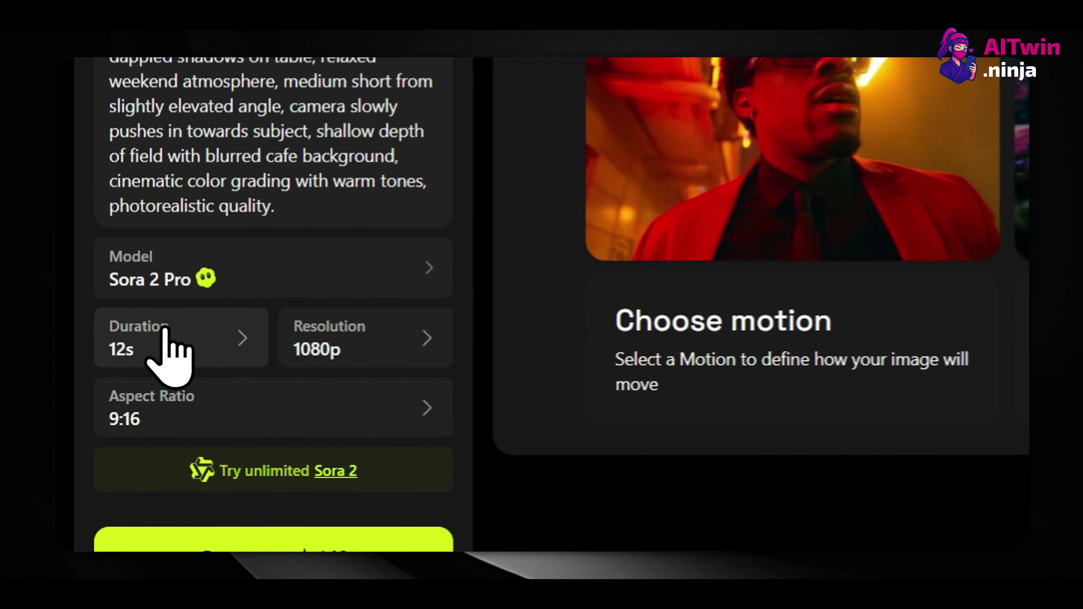
{"action": "left_click", "coordinate": [108, 381]}
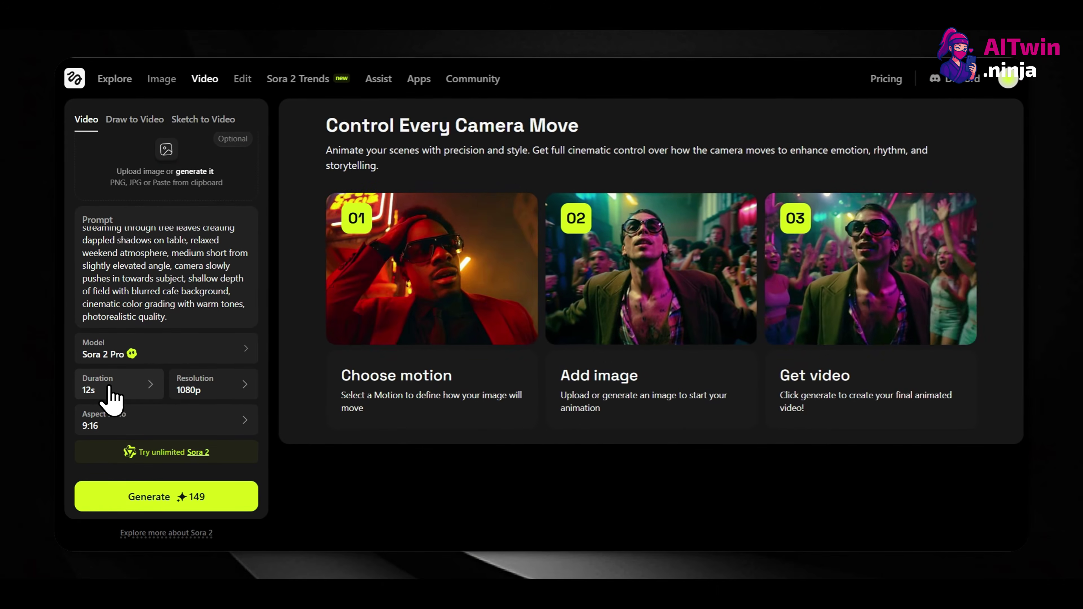
{"action": "left_click", "coordinate": [203, 388]}
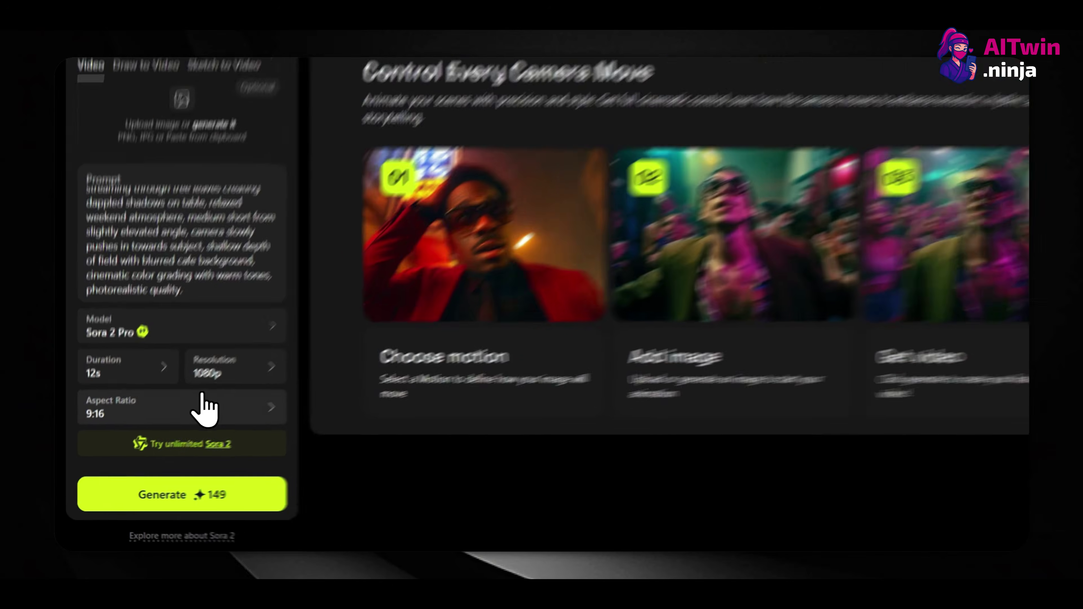
{"action": "left_click", "coordinate": [270, 418]}
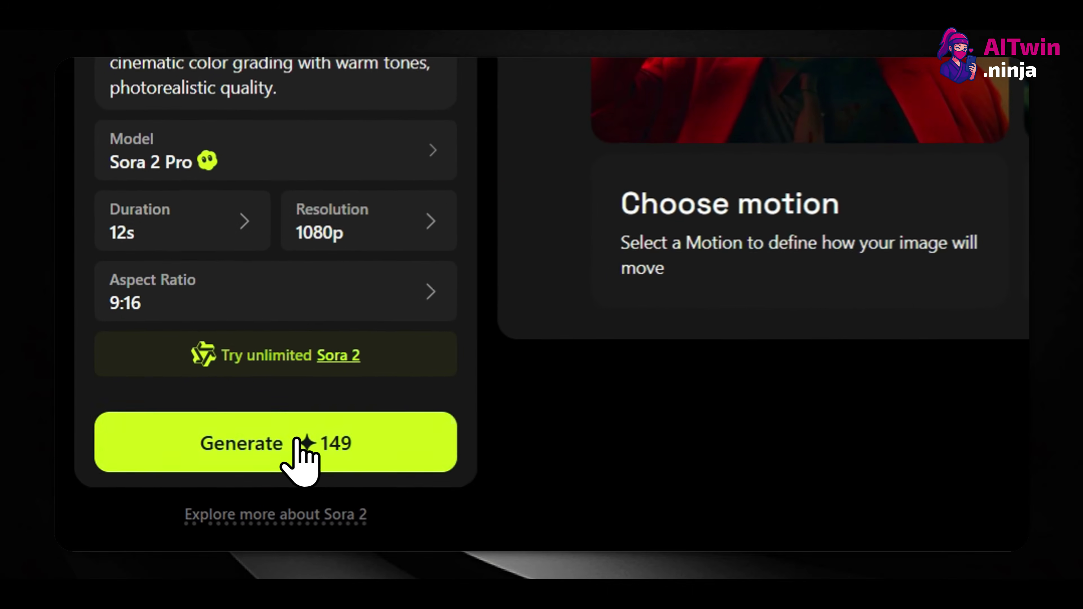
{"action": "left_click", "coordinate": [176, 495]}
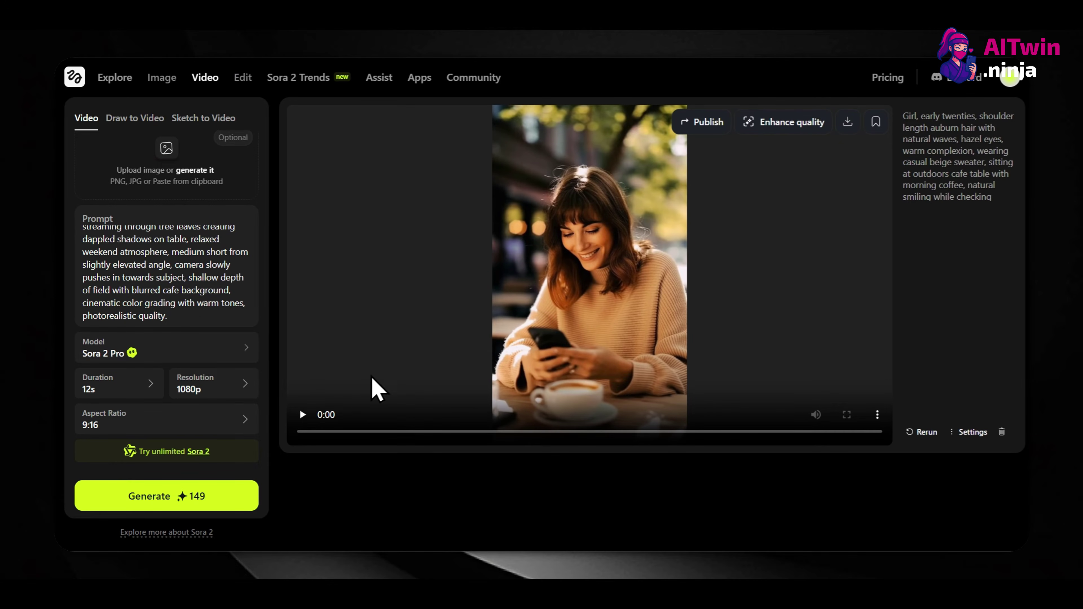
Play the generated cafe video, replay it in full screen, and return to the video page
{"action": "left_click", "coordinate": [302, 415]}
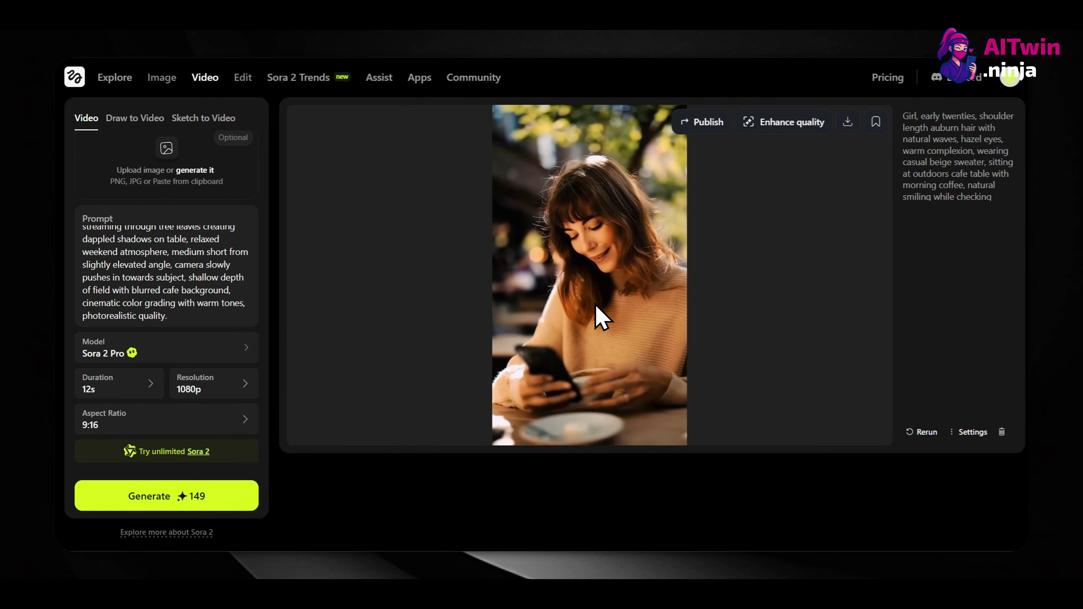
{"action": "left_click", "coordinate": [846, 414]}
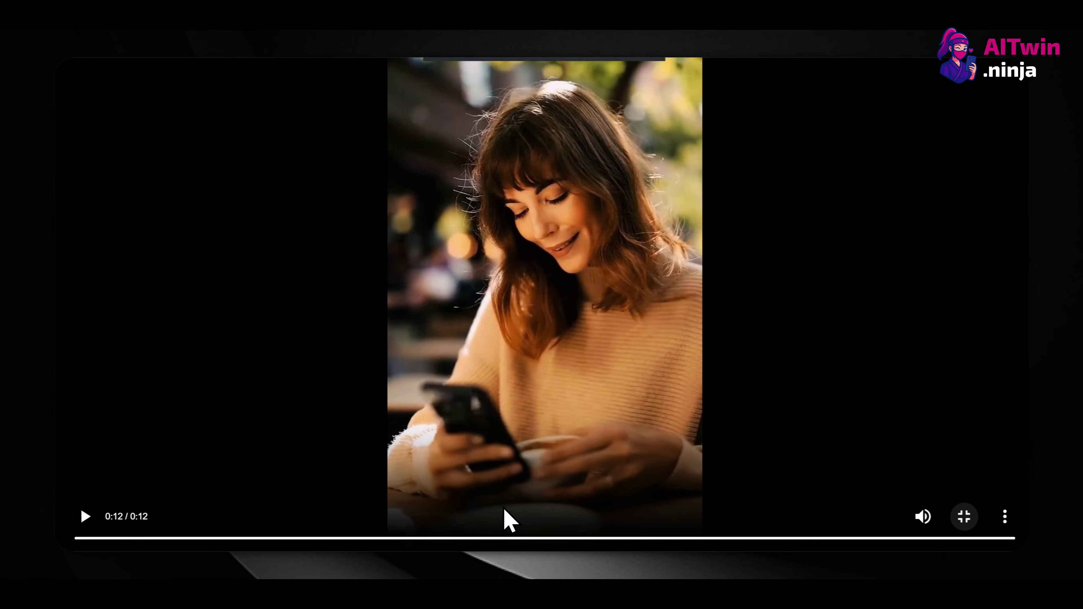
{"action": "left_click", "coordinate": [102, 513]}
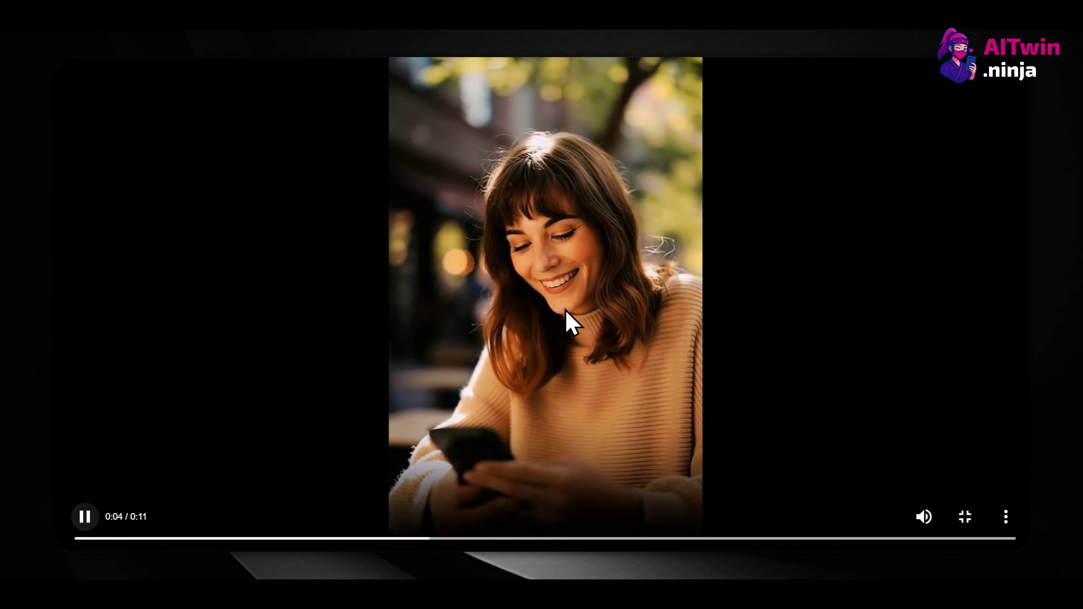
{"action": "key", "text": "Escape"}
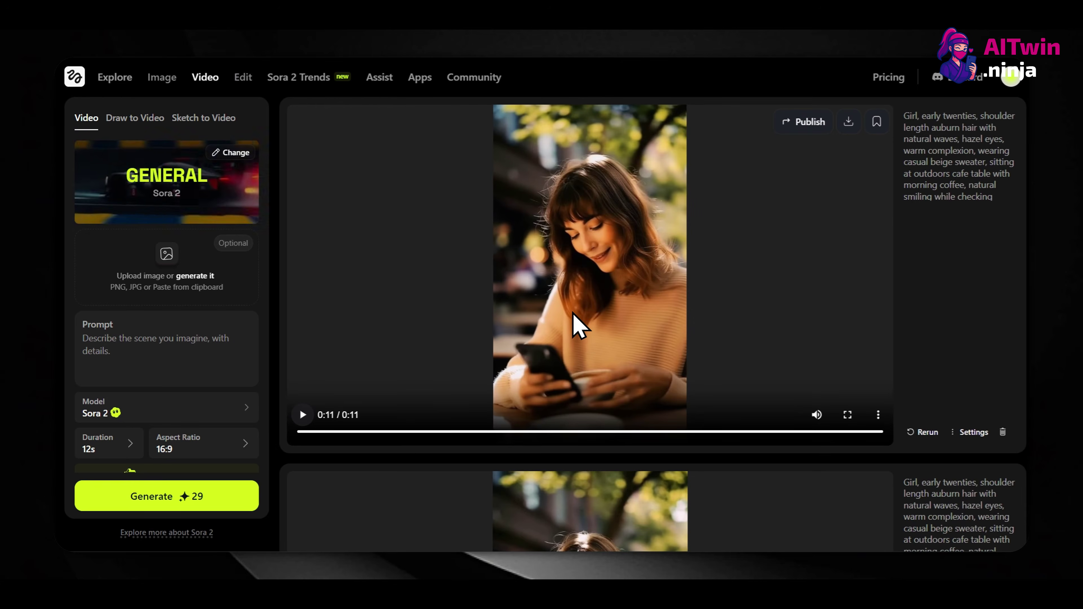
Upload the auburn-haired woman's portrait as input image and enter a prompt with the subject walking confidently through a busy city street during morning commute
{"action": "mouse_move", "coordinate": [244, 274]}
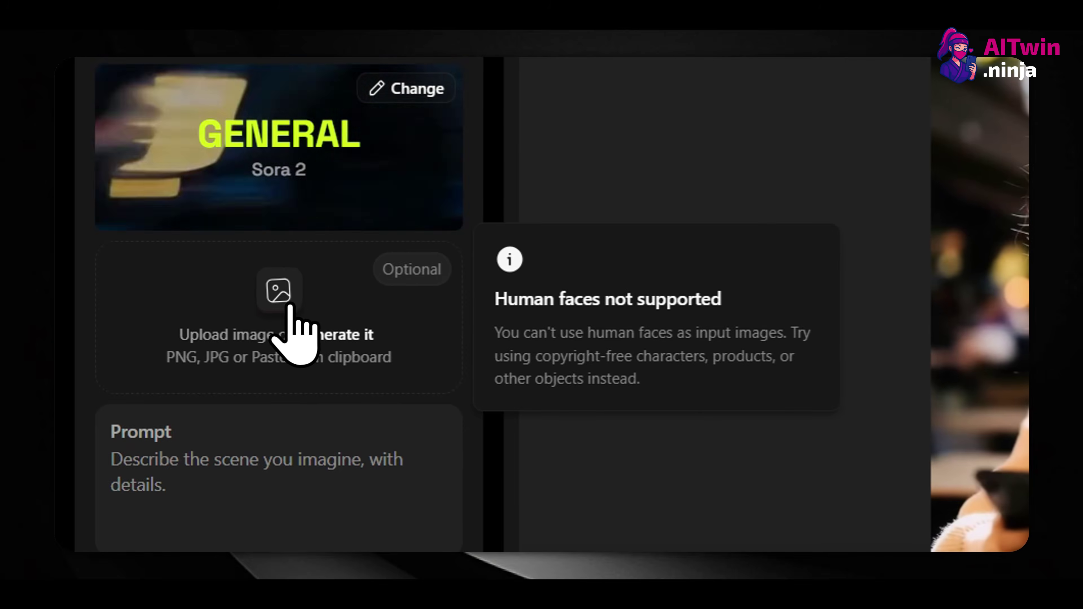
{"action": "left_click", "coordinate": [239, 298]}
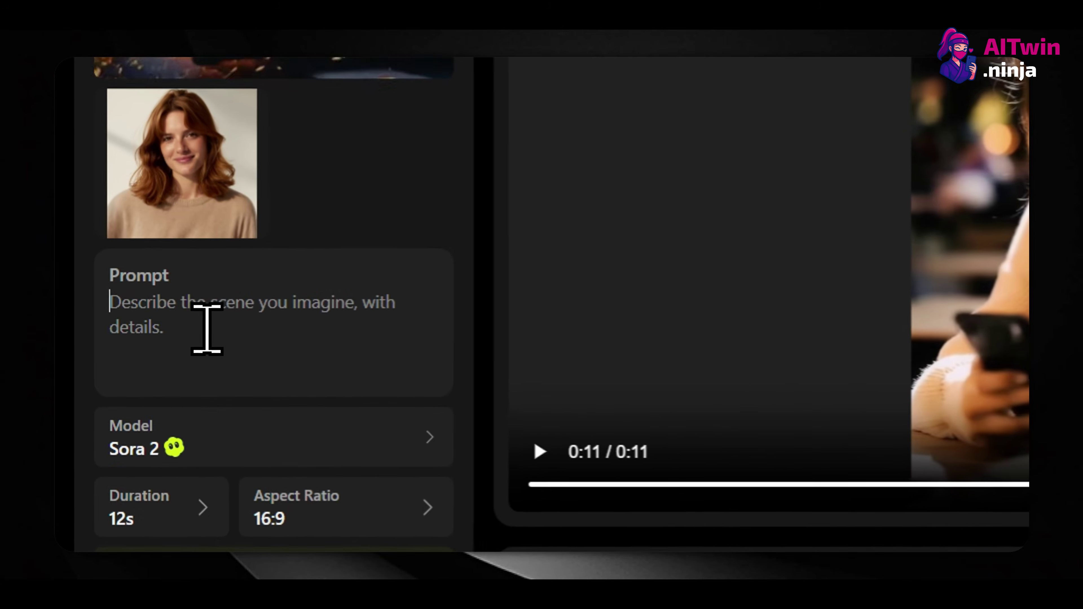
{"action": "type", "text": "Subject walks confidently through busy city street during morning commute, making eye contact with camera and giving warm friendly smile, carrying leather tote bag, morning sunlight between buildings, pedestrians blurred in background, tracking shot following alongside at walking pace, urban documentary style, natural color grading, photorealistic"}
Highlight the opening words of the busy city street prompt and read through the rest of its text
{"action": "key", "text": "ctrl+Home"}
{"action": "key", "text": "shift+Right"}
{"action": "key", "text": "shift+Right"}
{"action": "key", "text": "shift+Right"}
{"action": "key", "text": "shift+Right"}
{"action": "key", "text": "shift+Right"}
{"action": "key", "text": "shift+Right"}
{"action": "key", "text": "shift+Right"}
{"action": "key", "text": "shift+Right"}
{"action": "key", "text": "shift+Right"}
{"action": "key", "text": "shift+Right"}
{"action": "key", "text": "shift+Right"}
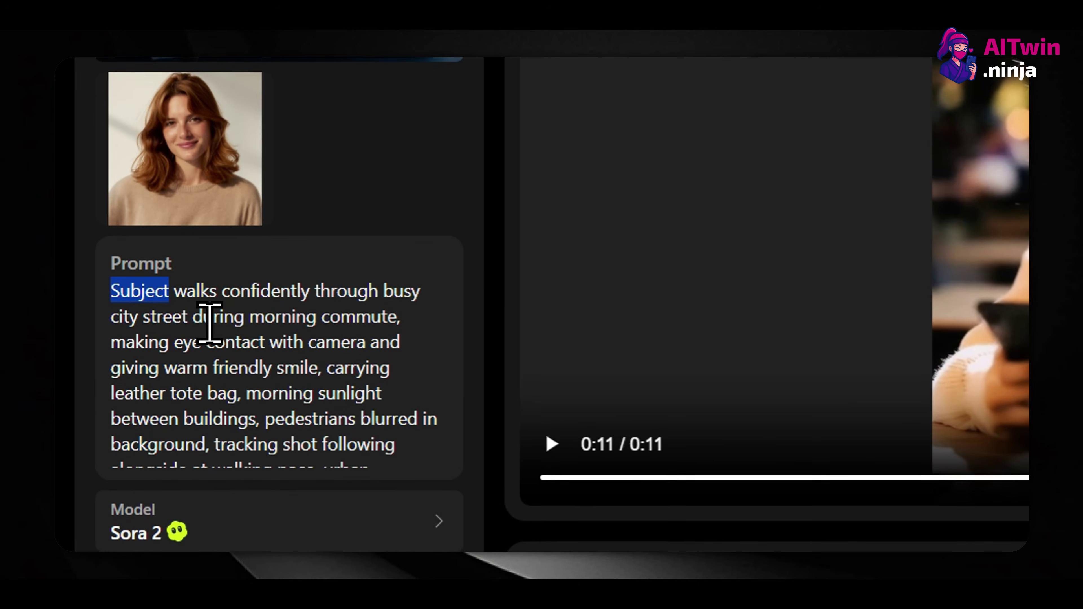
{"action": "key", "text": "shift+Right"}
{"action": "key", "text": "shift+Right"}
{"action": "key", "text": "shift+Right"}
{"action": "key", "text": "shift+Right"}
{"action": "key", "text": "shift+Right"}
{"action": "key", "text": "shift+Right"}
{"action": "key", "text": "shift+Right"}
{"action": "key", "text": "shift+Right"}
{"action": "key", "text": "shift+Right"}
{"action": "key", "text": "shift+Right"}
{"action": "key", "text": "shift+Right"}
{"action": "key", "text": "shift+Right"}
{"action": "key", "text": "shift+Right"}
{"action": "key", "text": "shift+Right"}
{"action": "key", "text": "shift+Right"}
{"action": "key", "text": "shift+Right"}
{"action": "key", "text": "shift+Right"}
{"action": "key", "text": "shift+Right"}
{"action": "key", "text": "shift+Right"}
{"action": "key", "text": "shift+Right"}
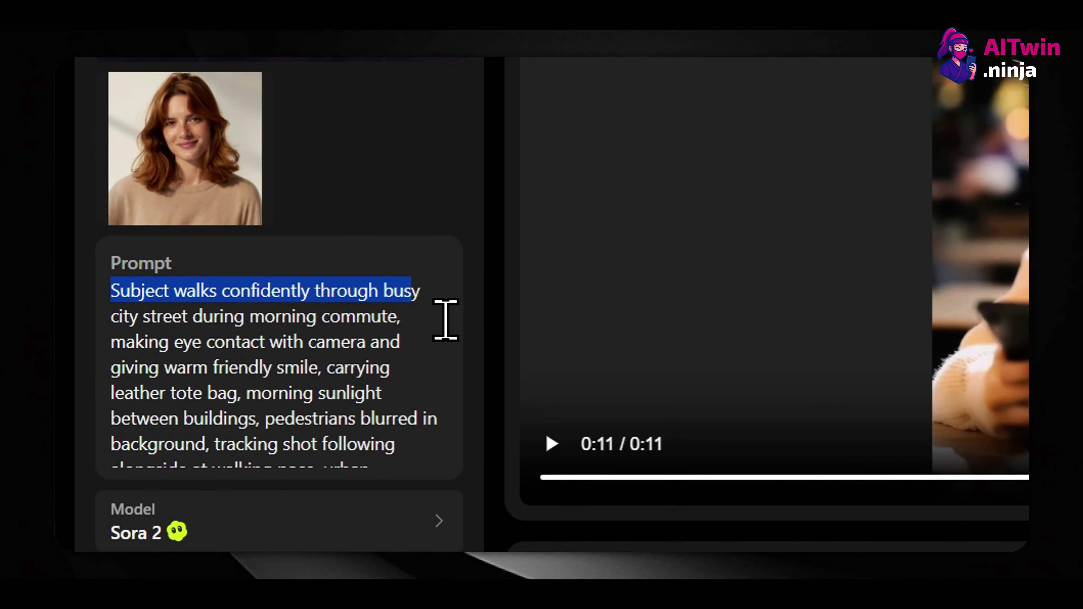
{"action": "scroll", "coordinate": [443, 320], "scroll_direction": "down", "scroll_amount": 2}
{"action": "left_click", "coordinate": [165, 245]}
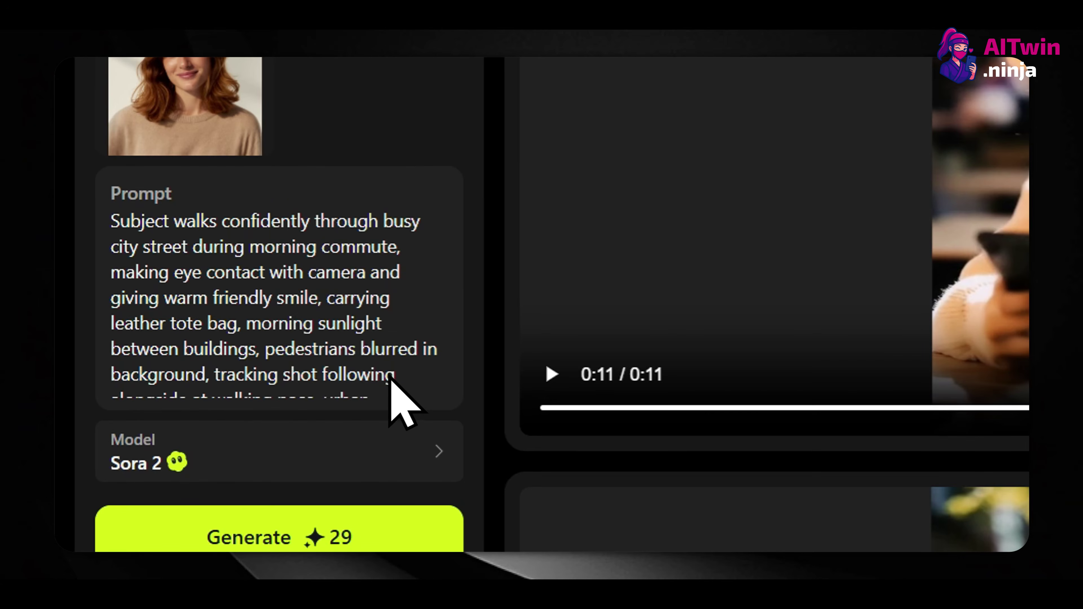
{"action": "scroll", "coordinate": [388, 376], "scroll_direction": "down", "scroll_amount": 3}
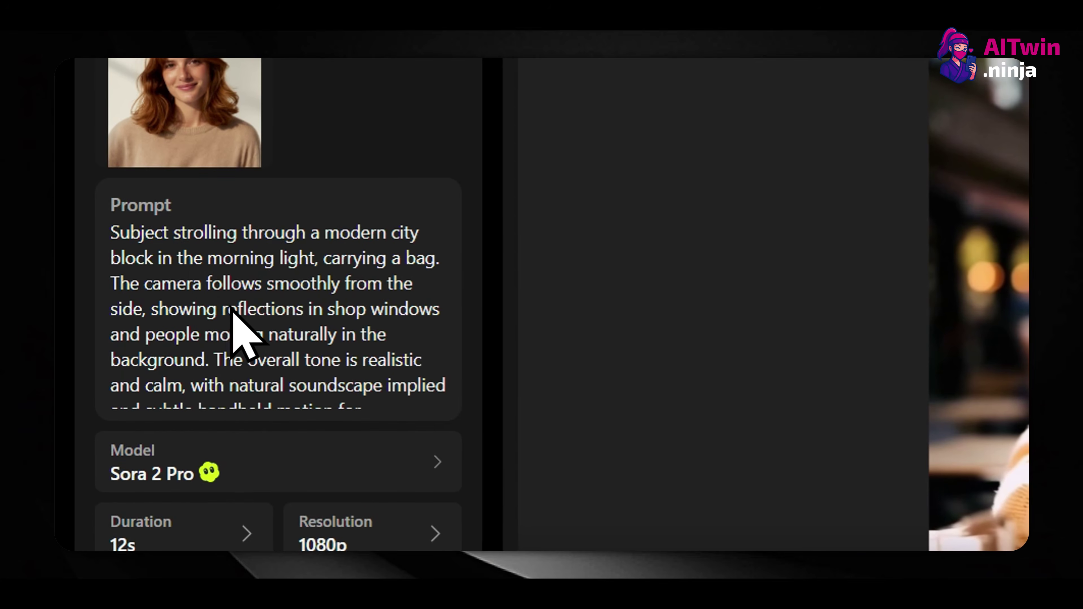
Review the prompt about the subject strolling through a modern city block in morning light, and keep Sora 2 Pro as the model
{"action": "scroll", "coordinate": [238, 325], "scroll_direction": "down", "scroll_amount": 1}
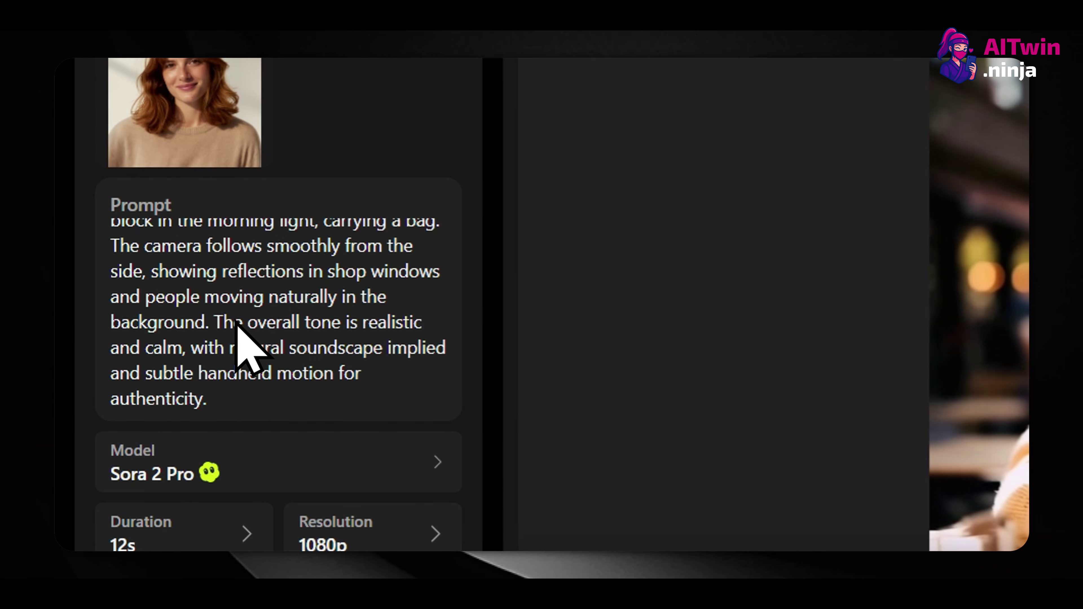
{"action": "scroll", "coordinate": [206, 353], "scroll_direction": "up", "scroll_amount": 1}
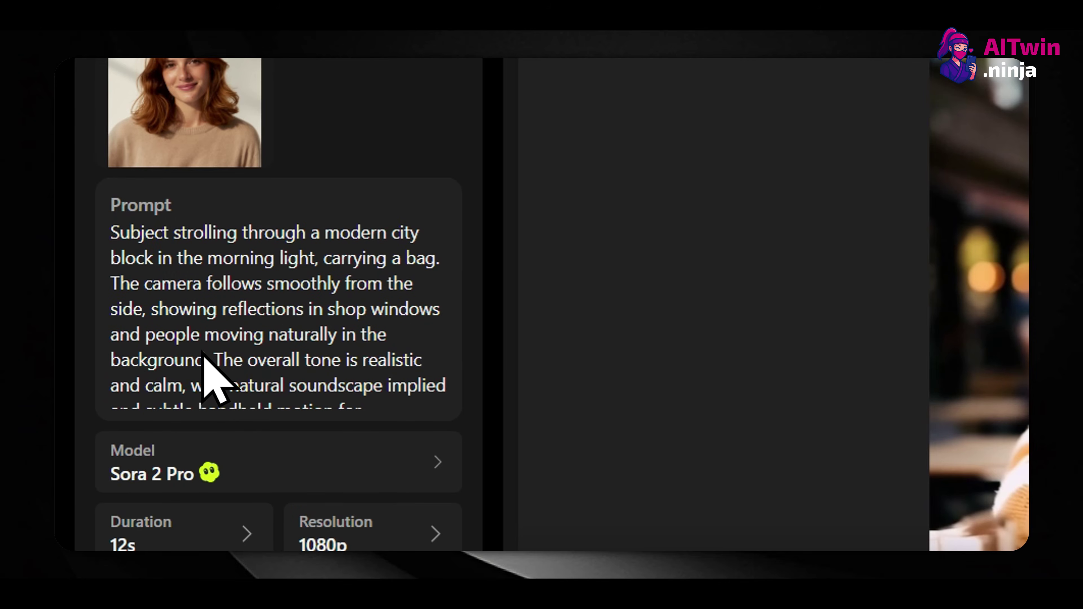
{"action": "scroll", "coordinate": [230, 333], "scroll_direction": "down", "scroll_amount": 1}
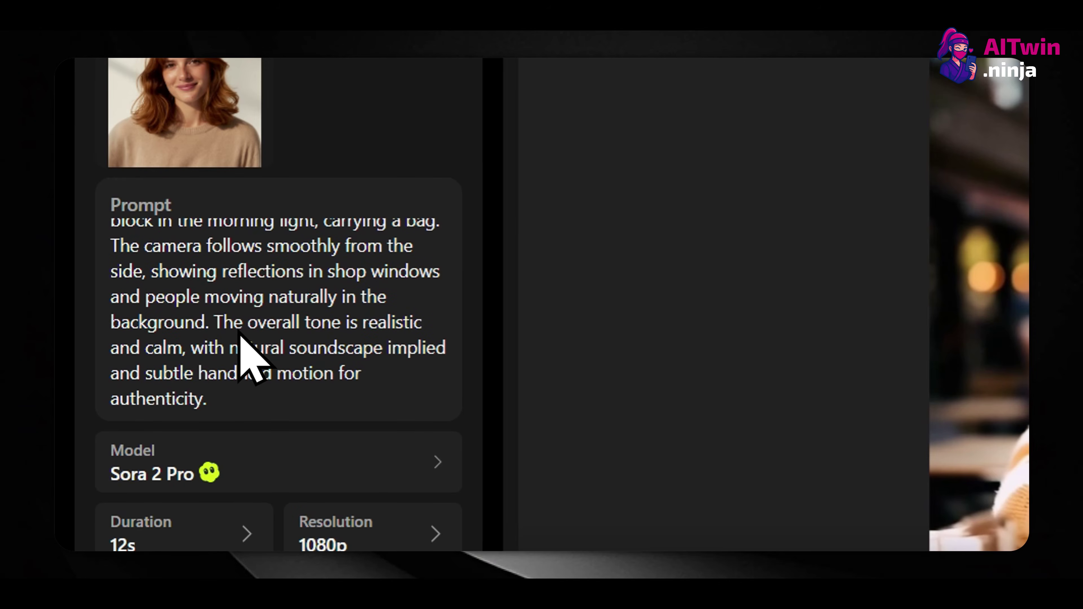
{"action": "scroll", "coordinate": [239, 335], "scroll_direction": "up", "scroll_amount": 1}
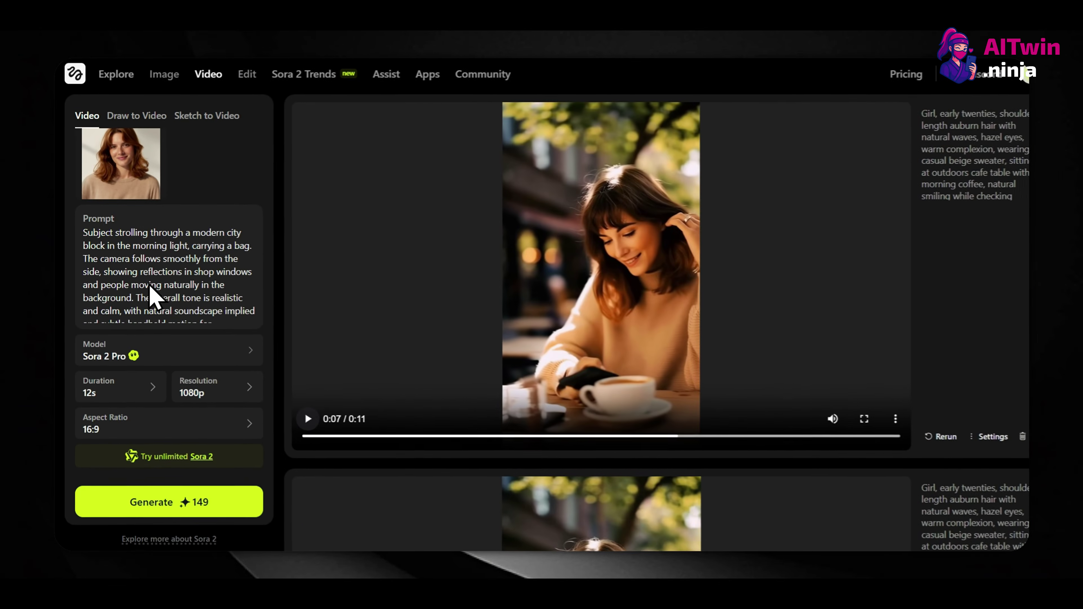
{"action": "scroll", "coordinate": [239, 335], "scroll_direction": "down", "scroll_amount": 1}
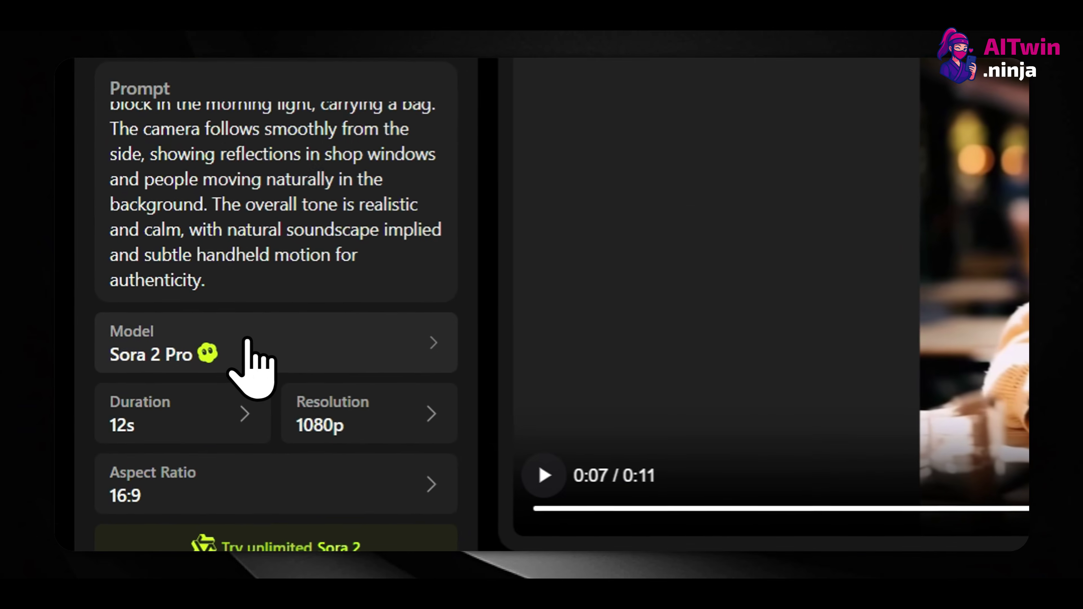
{"action": "left_click", "coordinate": [224, 343]}
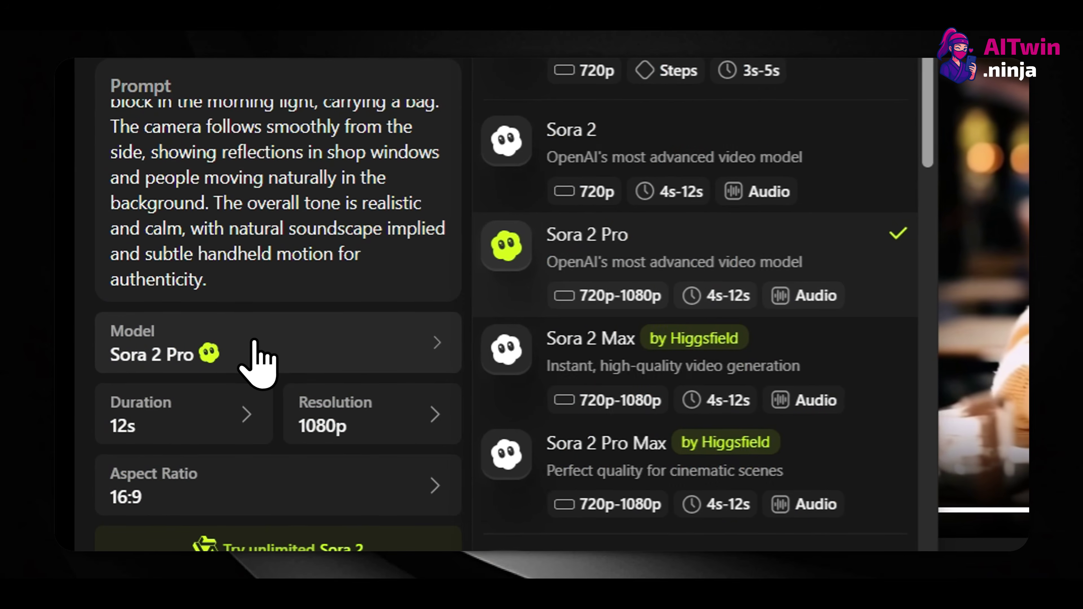
{"action": "left_click", "coordinate": [616, 248]}
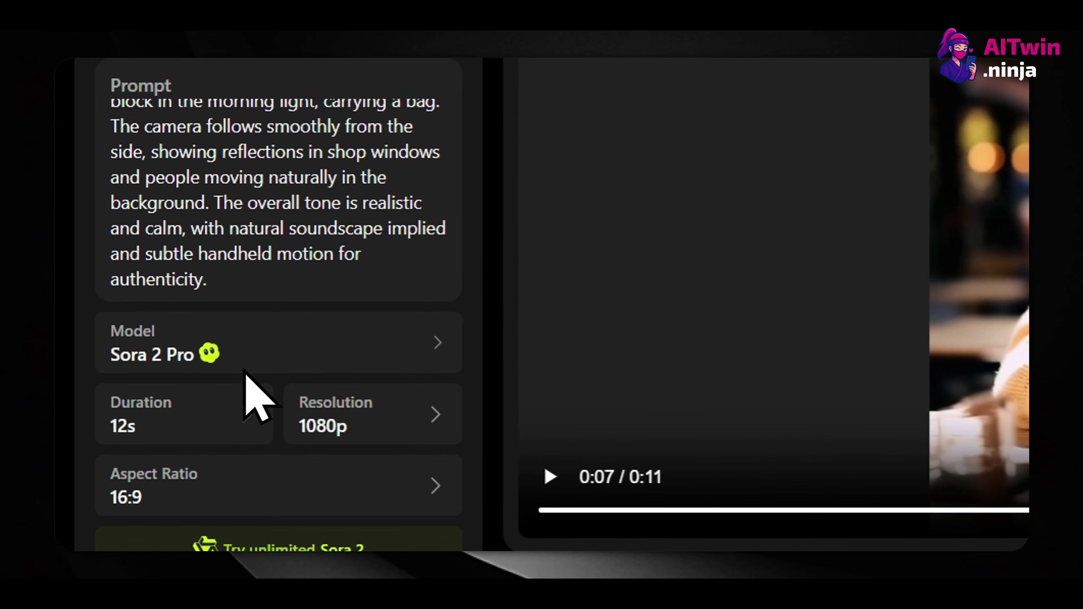
Keep the duration at 12s, aspect ratio at 16:9 and resolution at 1080p, and generate the city stroll video
{"action": "left_click", "coordinate": [209, 420]}
{"action": "left_click", "coordinate": [159, 278]}
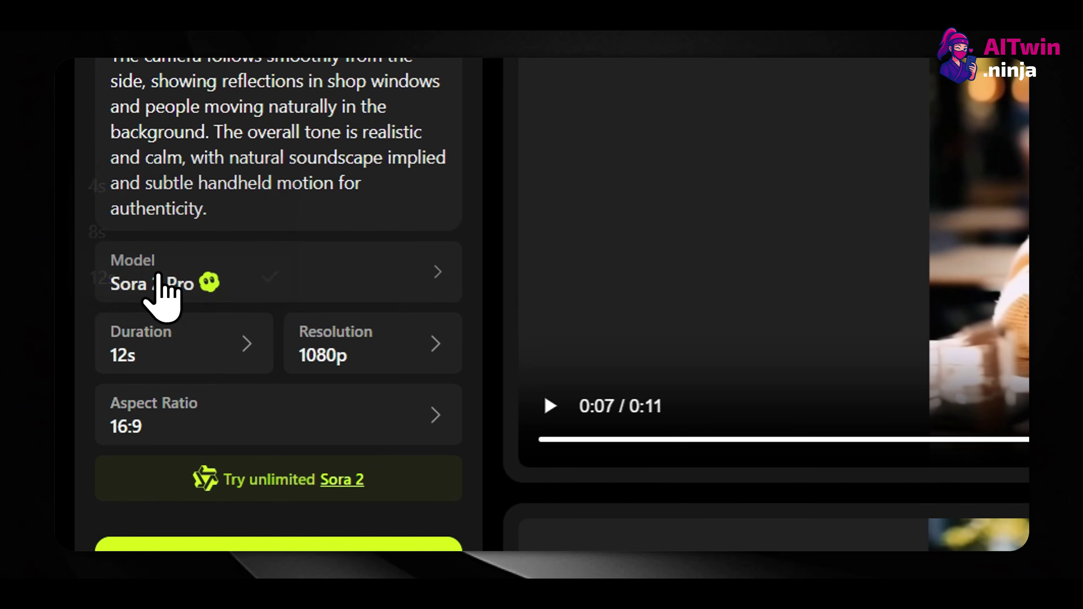
{"action": "left_click", "coordinate": [188, 426]}
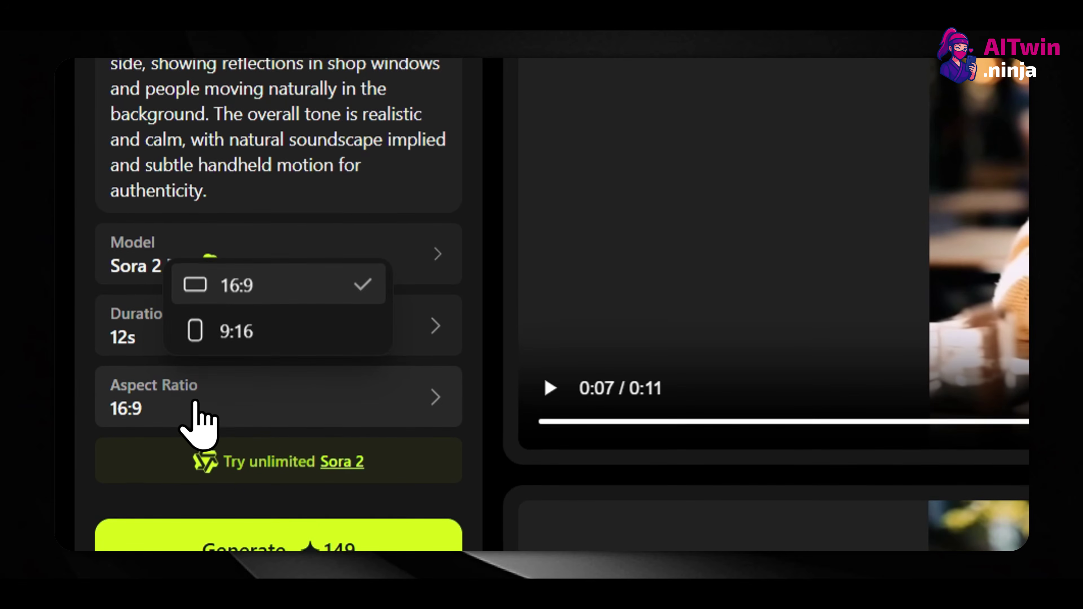
{"action": "left_click", "coordinate": [232, 282]}
{"action": "left_click", "coordinate": [374, 318]}
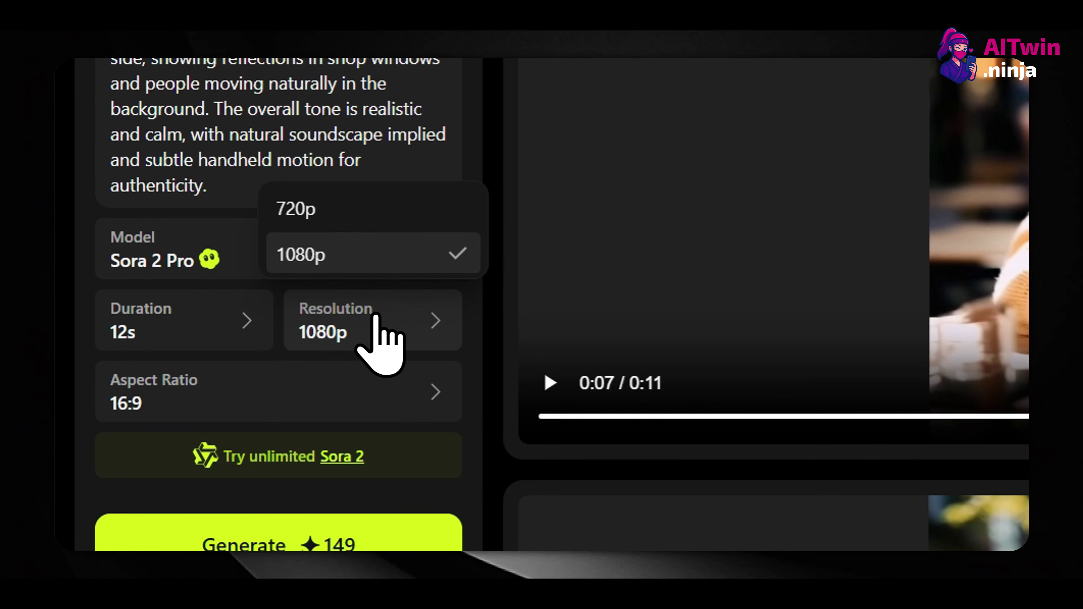
{"action": "scroll", "coordinate": [341, 273], "scroll_direction": "down", "scroll_amount": 2}
{"action": "left_click", "coordinate": [341, 266]}
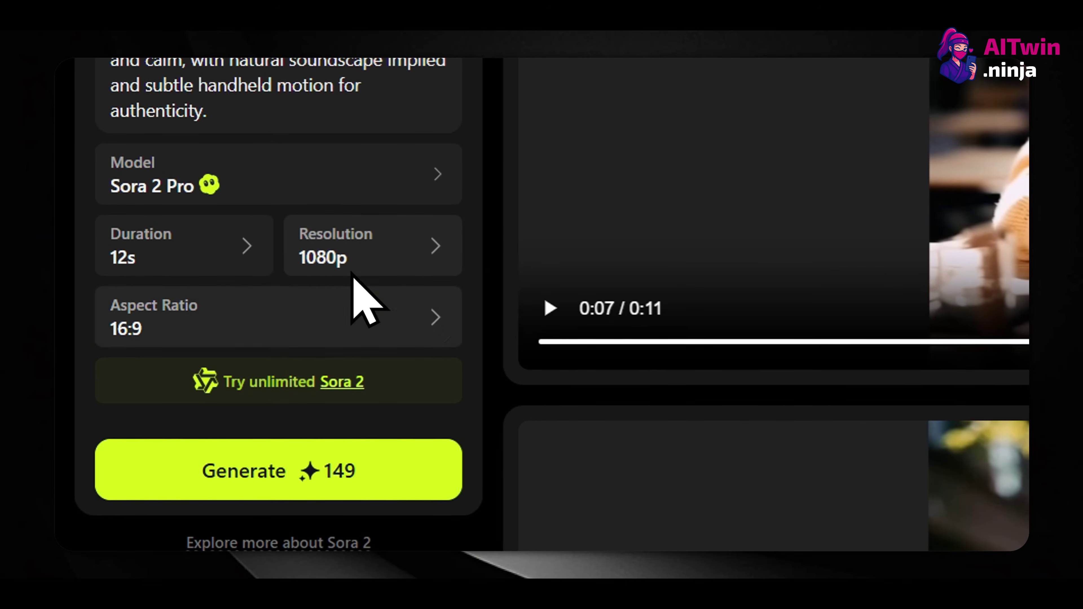
{"action": "scroll", "coordinate": [283, 460], "scroll_direction": "down", "scroll_amount": 1}
{"action": "left_click", "coordinate": [293, 455]}
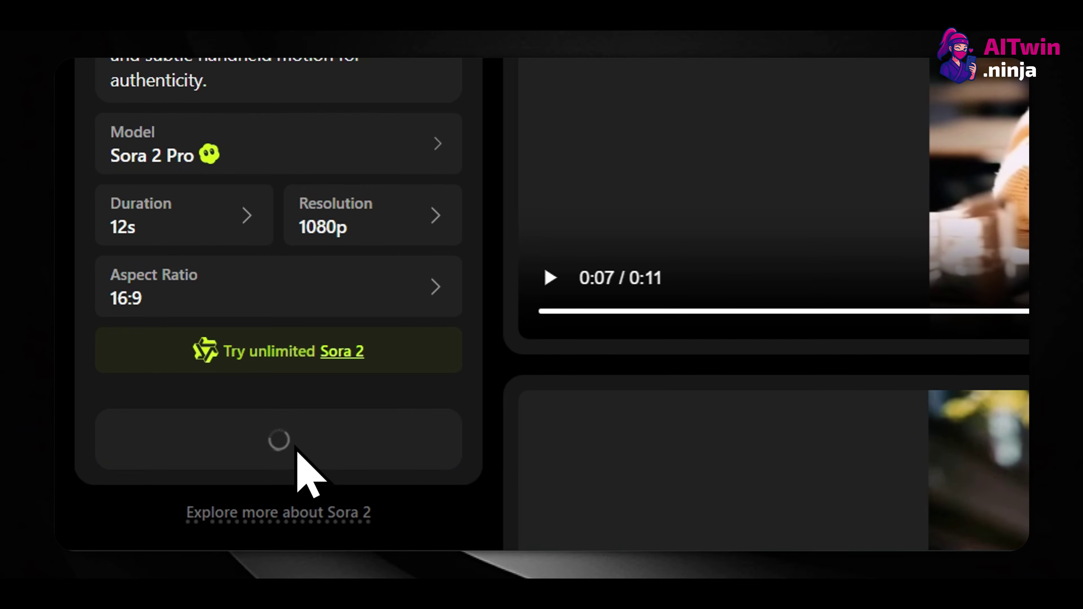
Play the vertical cafe video in the results and compare it with the other generated cafe clip
{"action": "scroll", "coordinate": [386, 282], "scroll_direction": "up", "scroll_amount": 8}
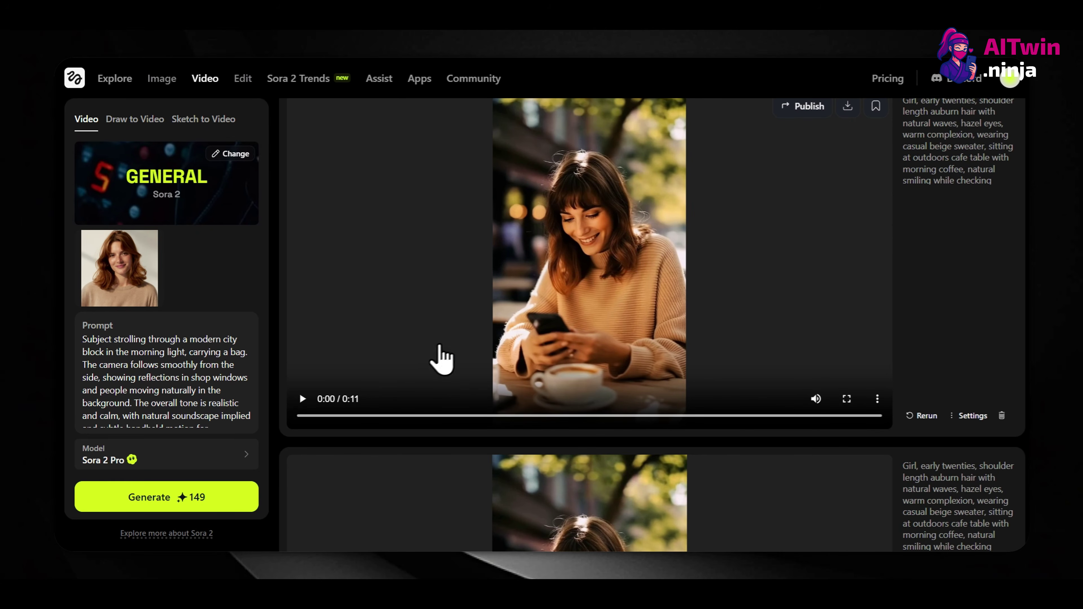
{"action": "left_click", "coordinate": [301, 397]}
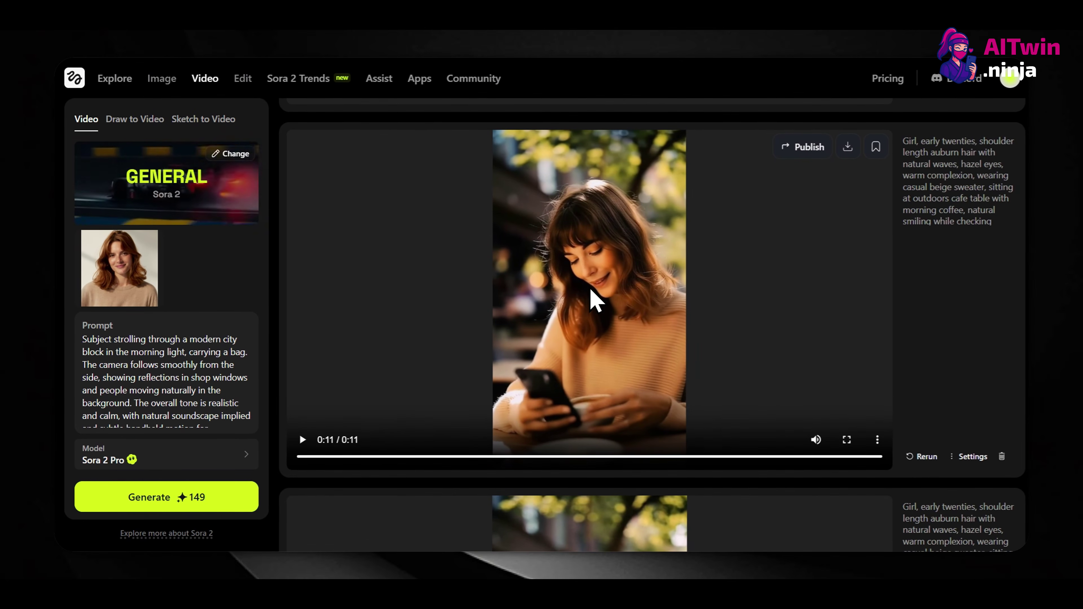
{"action": "scroll", "coordinate": [590, 290], "scroll_direction": "down", "scroll_amount": 4}
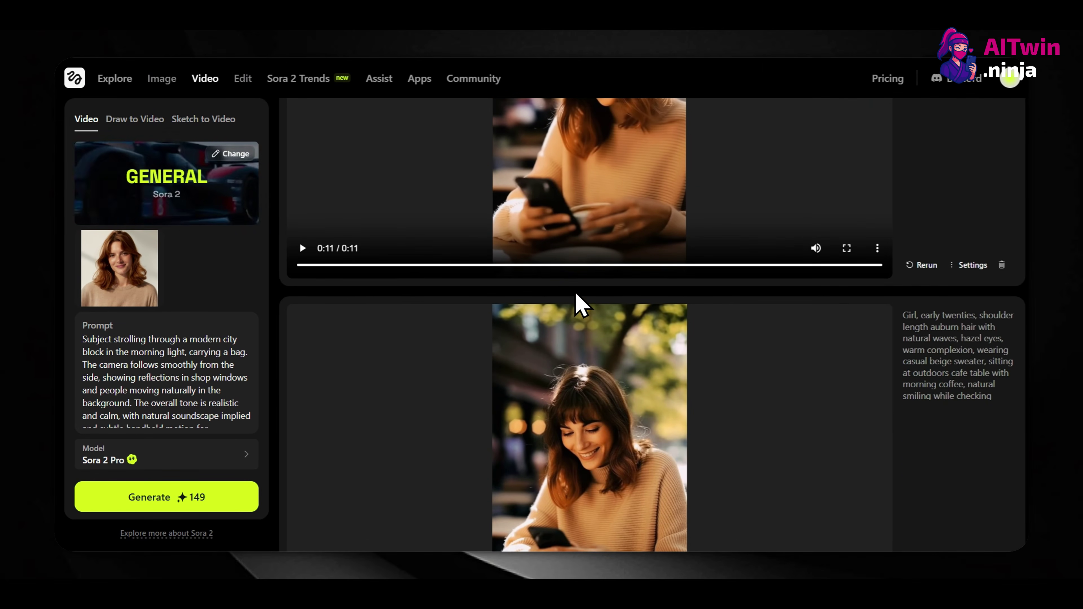
{"action": "scroll", "coordinate": [575, 294], "scroll_direction": "down", "scroll_amount": 4}
{"action": "scroll", "coordinate": [573, 298], "scroll_direction": "up", "scroll_amount": 7}
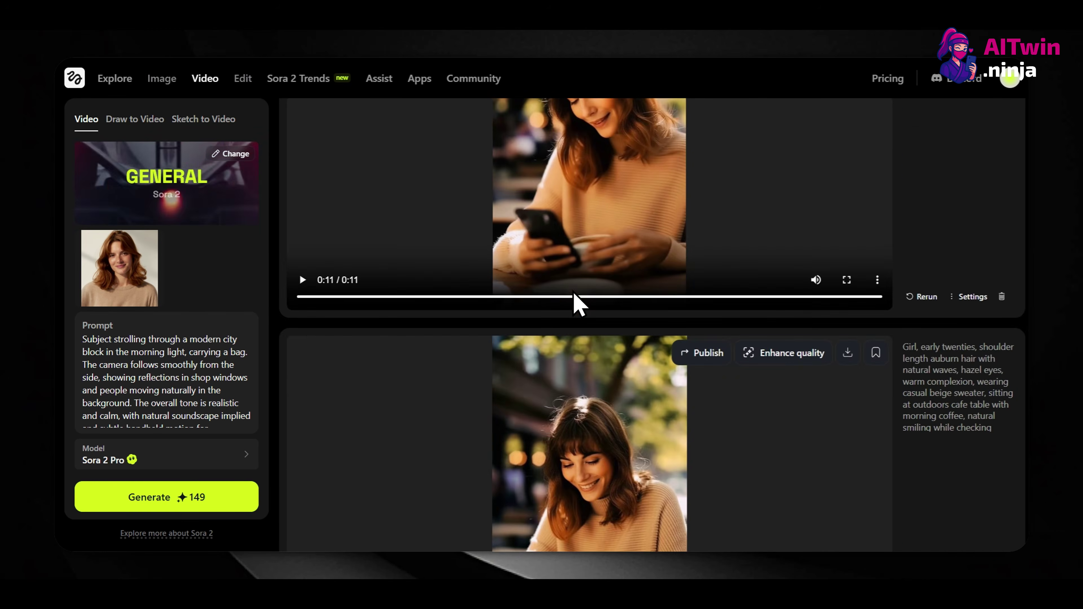
{"action": "scroll", "coordinate": [574, 293], "scroll_direction": "up", "scroll_amount": 1}
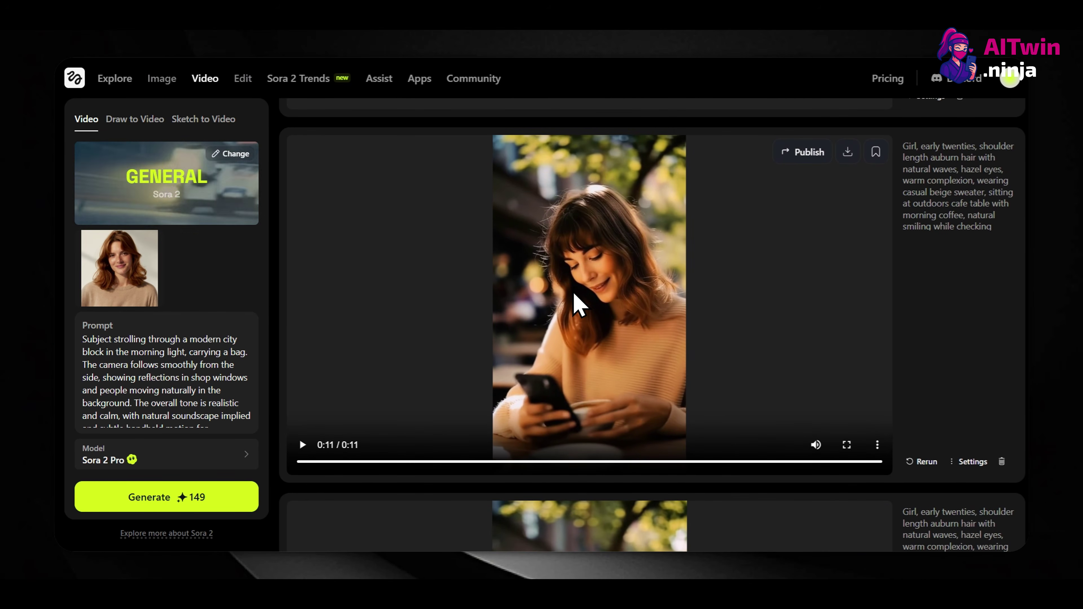